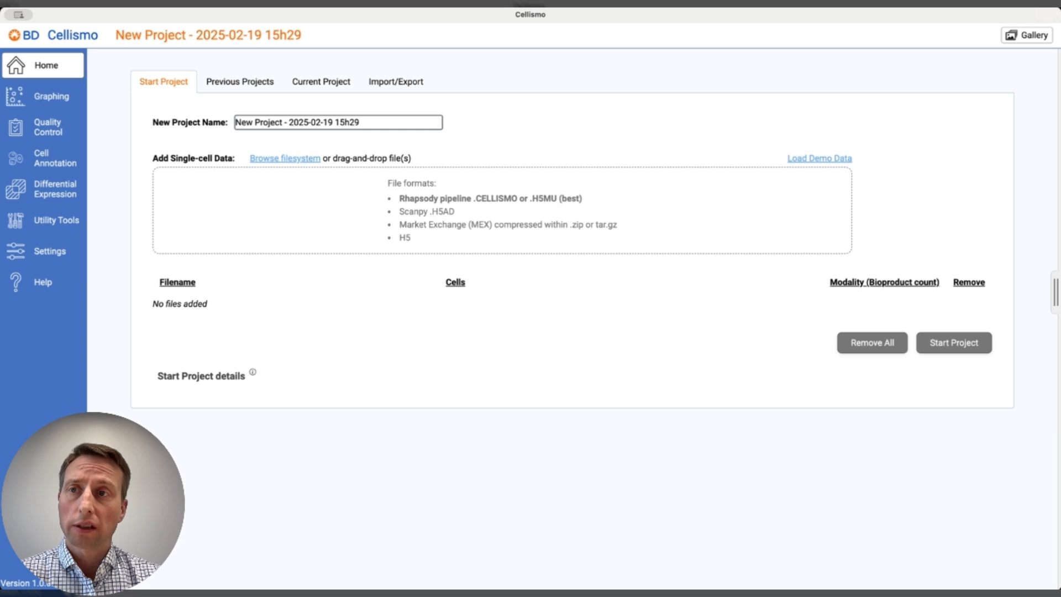
Add the single-cell data file 09-WTA-and-AbSeq.cellismo and start the 09-WTA-and-AbSeq project from it.
left_click_drag(723, 498, 360, 216)
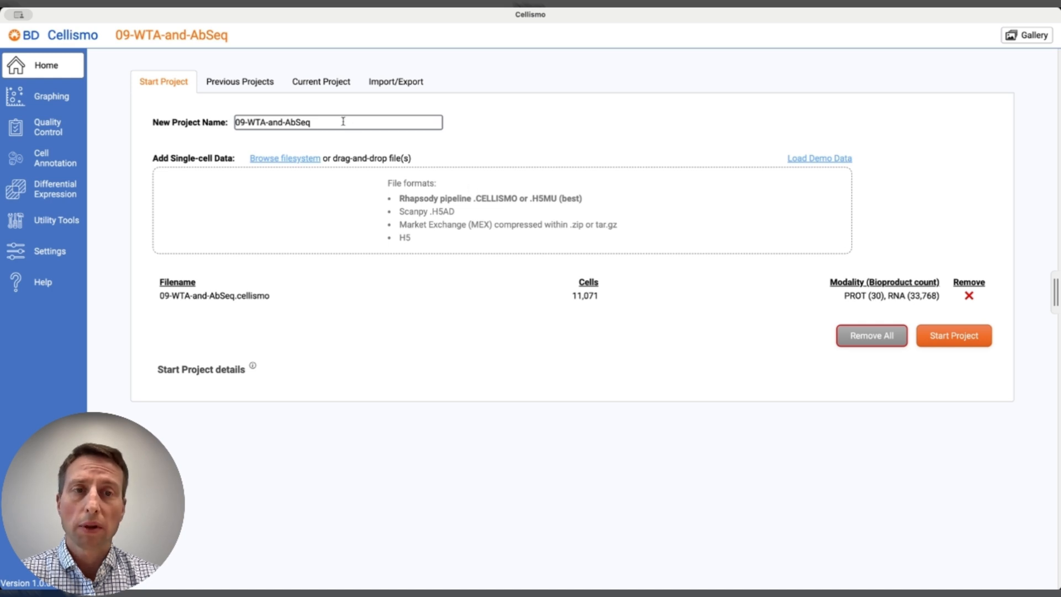
left_click(944, 335)
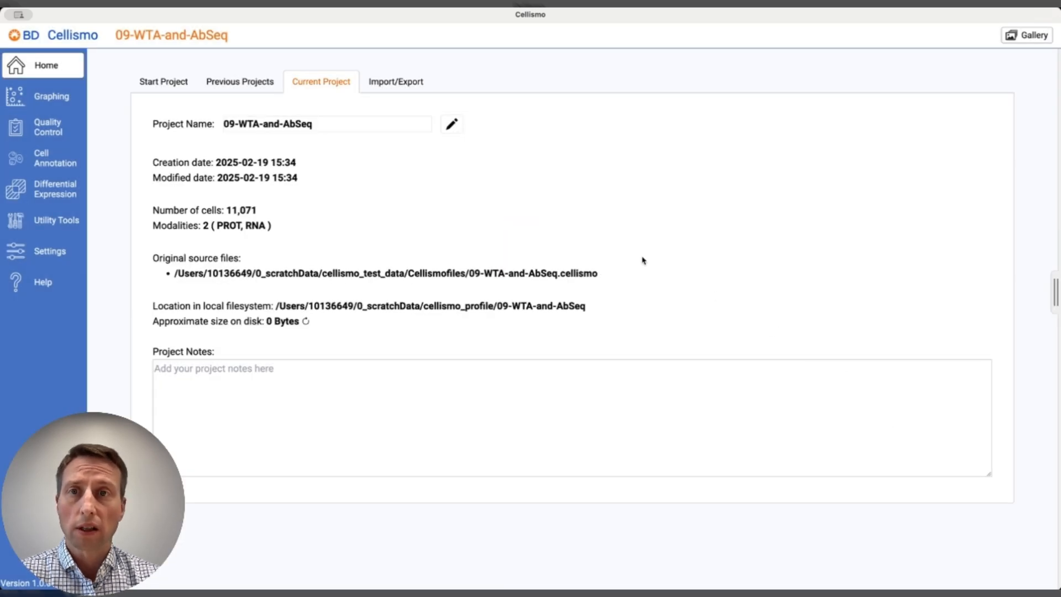
Open the previous project 09ABC and view the project import and export page.
left_click(242, 83)
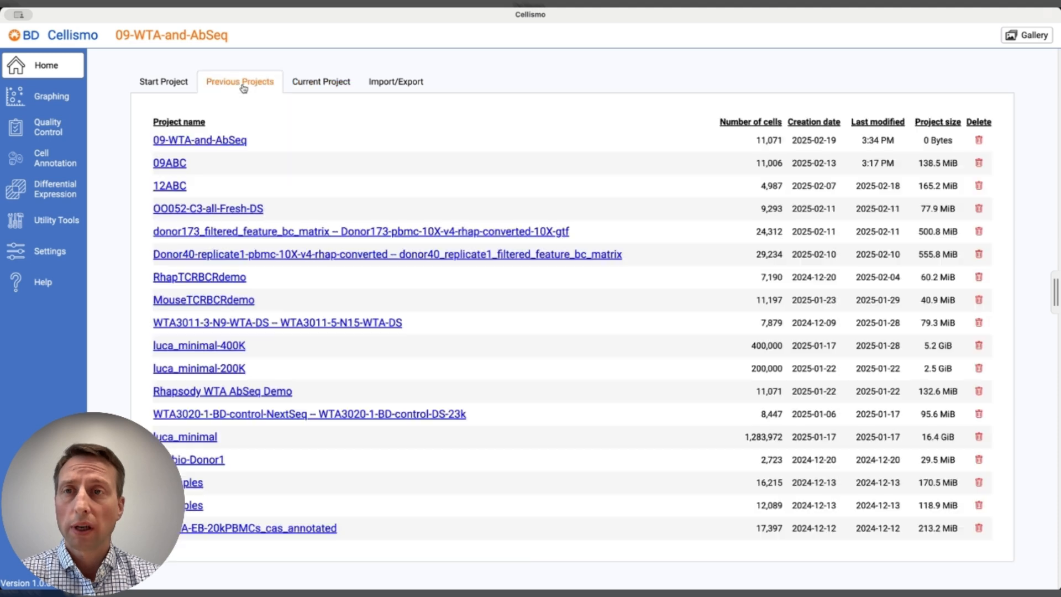
left_click(178, 166)
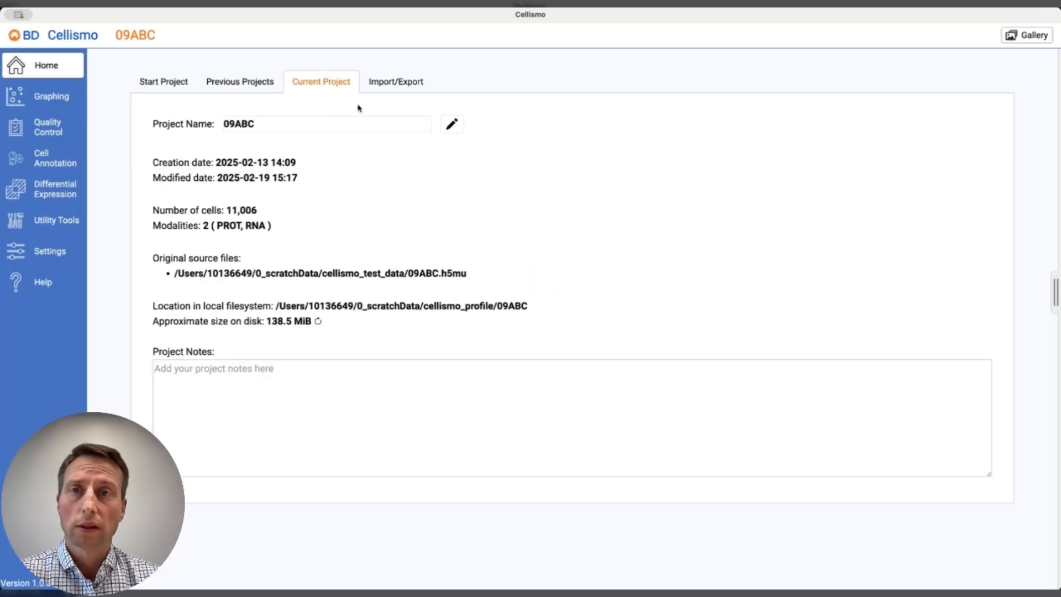
left_click(399, 83)
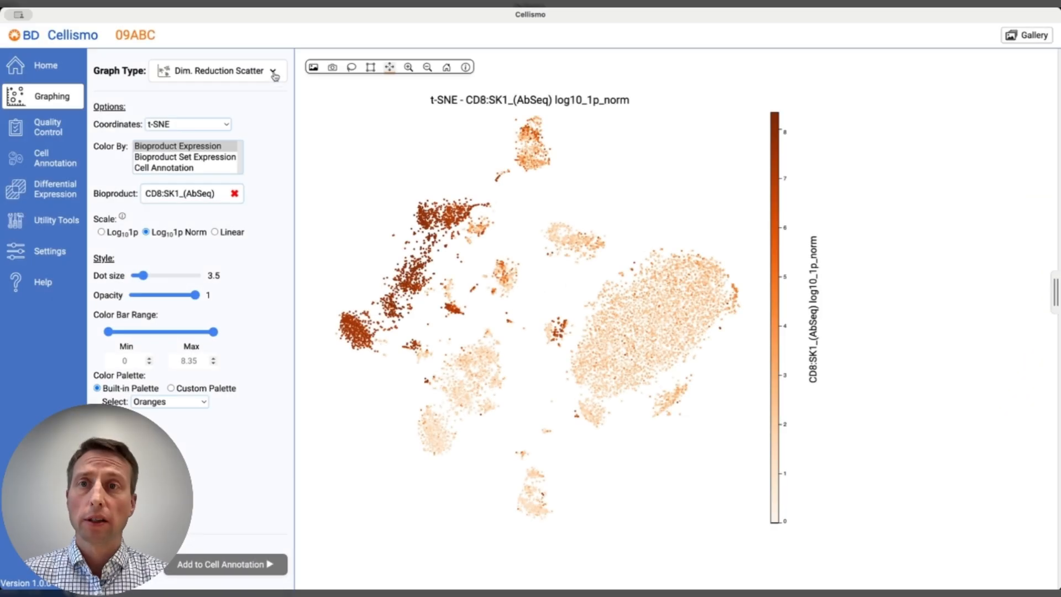
View the available graph types and the image export options for the t-SNE plot of CD8:SK1_(AbSeq).
left_click(275, 76)
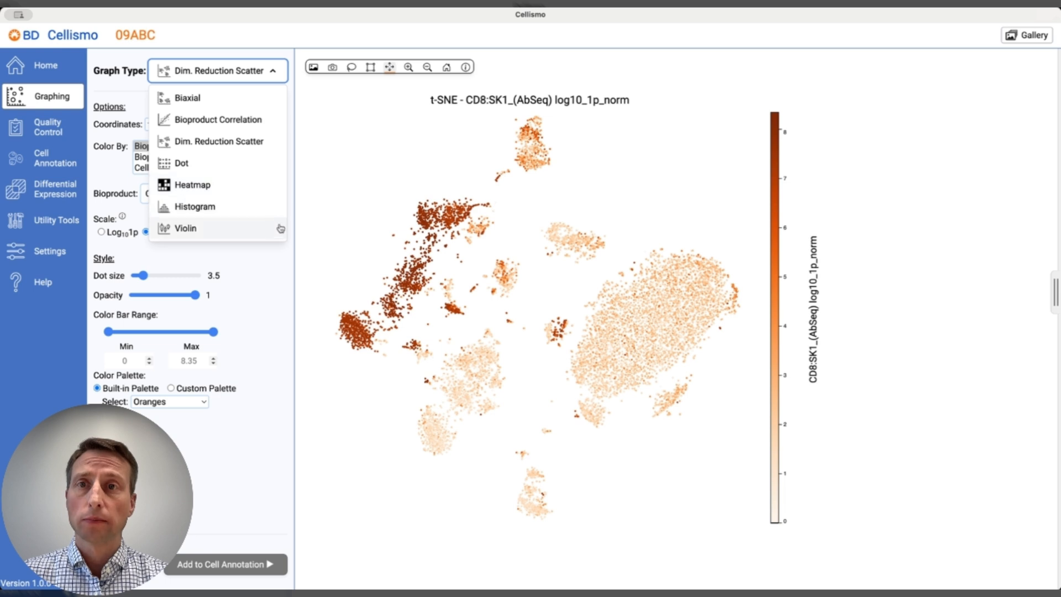
left_click(319, 154)
left_click(333, 67)
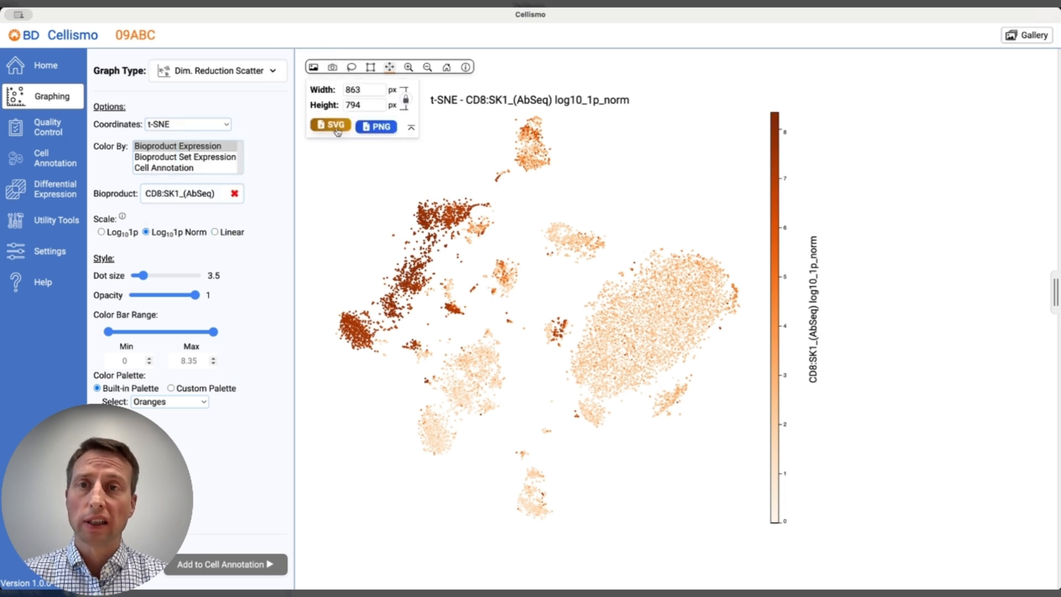
left_click(332, 68)
Add the CD8:SK1_(AbSeq) t-SNE plot to the gallery and view its enlarged image there.
left_click(313, 68)
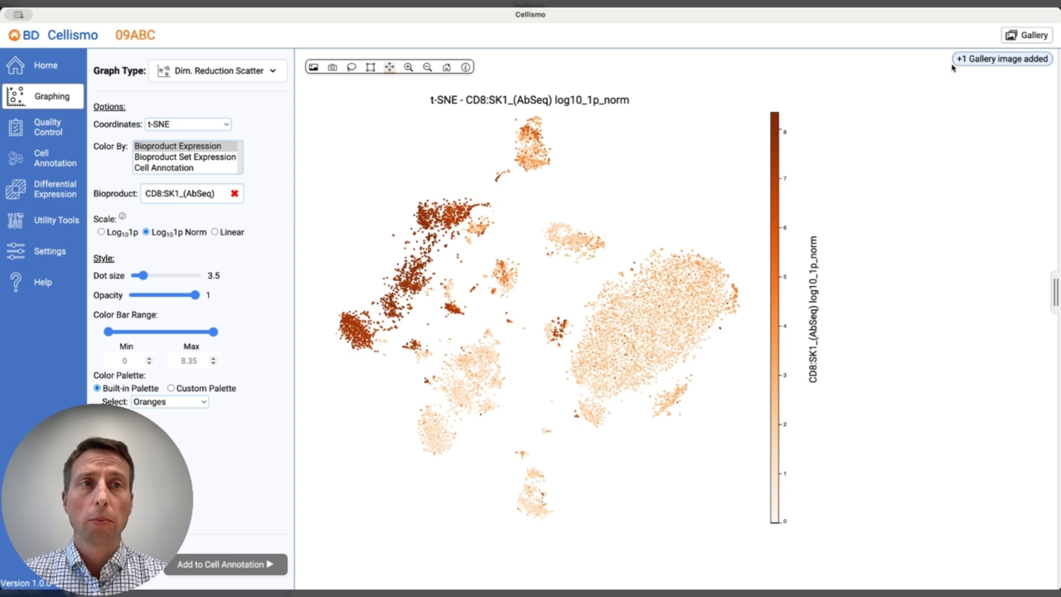
left_click(1013, 36)
left_click(962, 146)
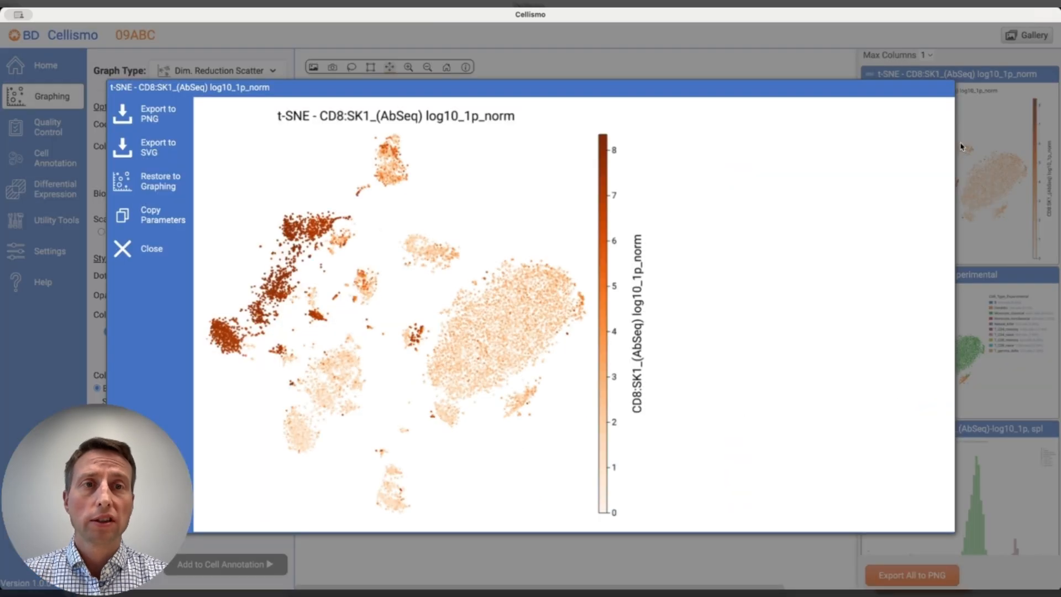
left_click(984, 150)
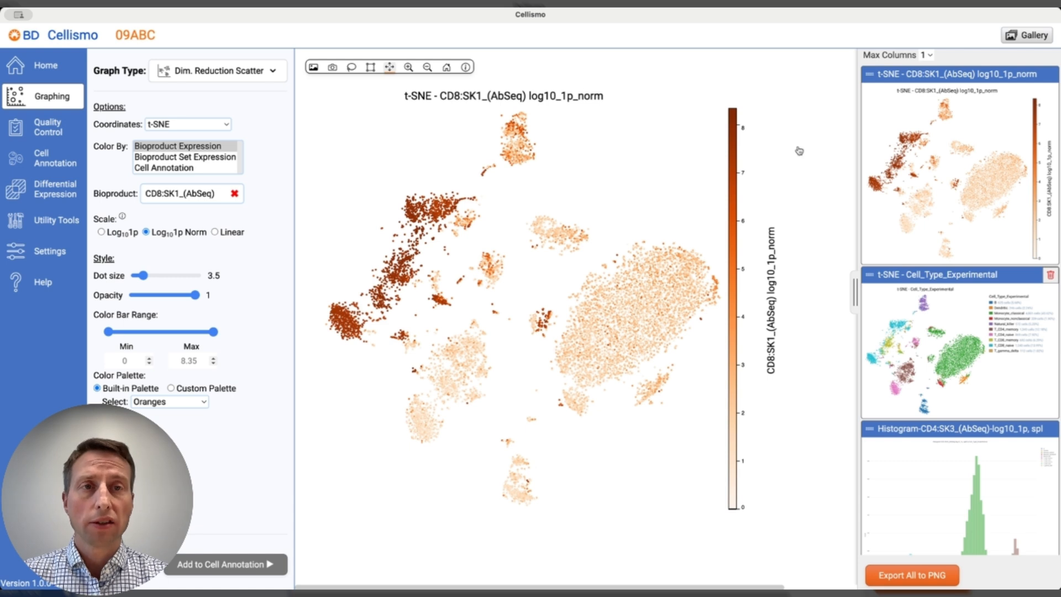
left_click(1020, 38)
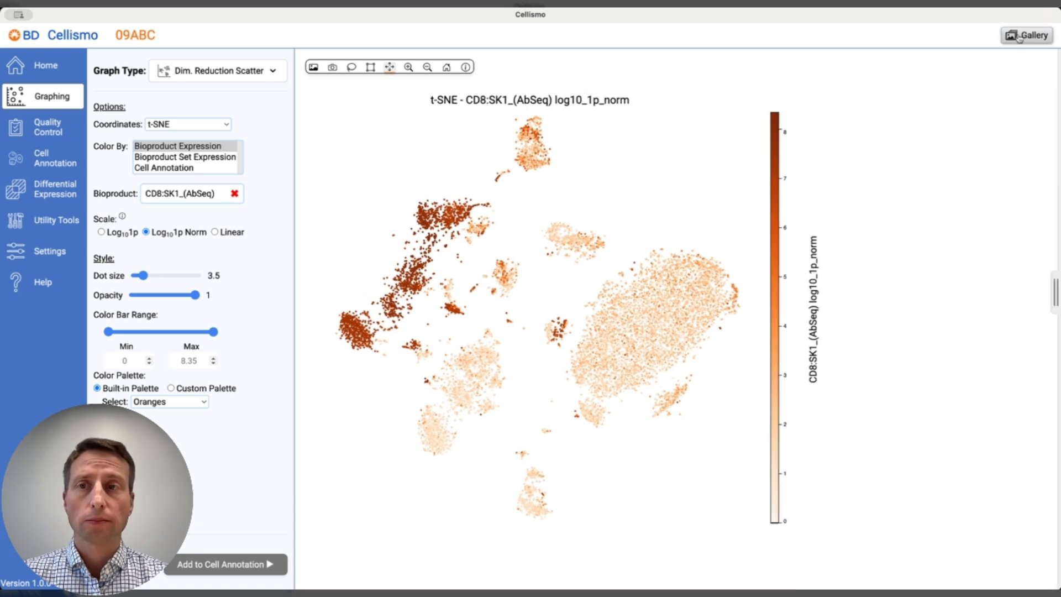
Look through the bioproducts available for coloring and color the t-SNE scatter plot by Cell Annotation.
mouse_move(436, 227)
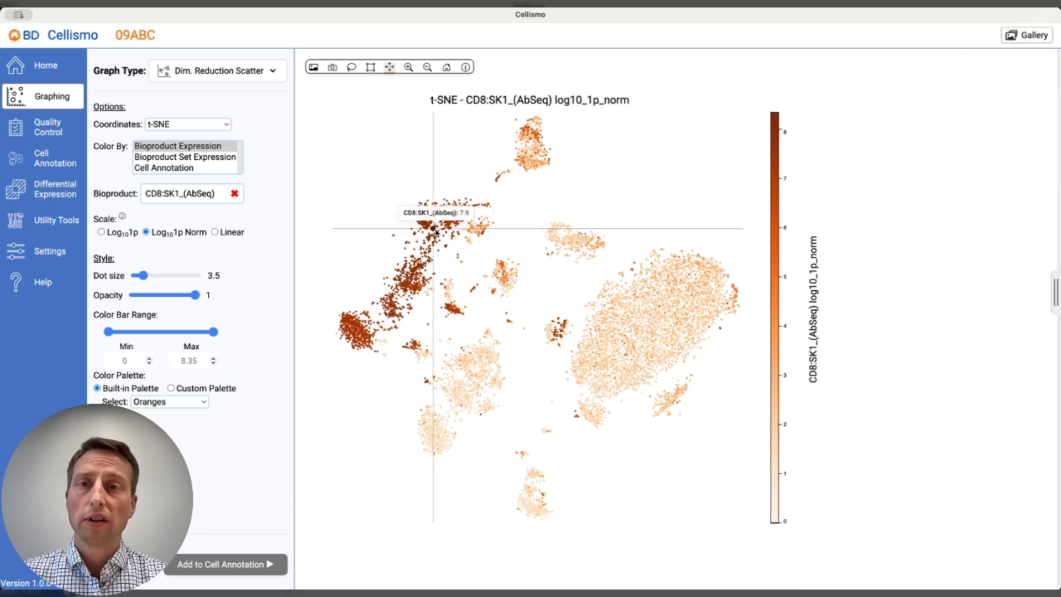
left_click(201, 194)
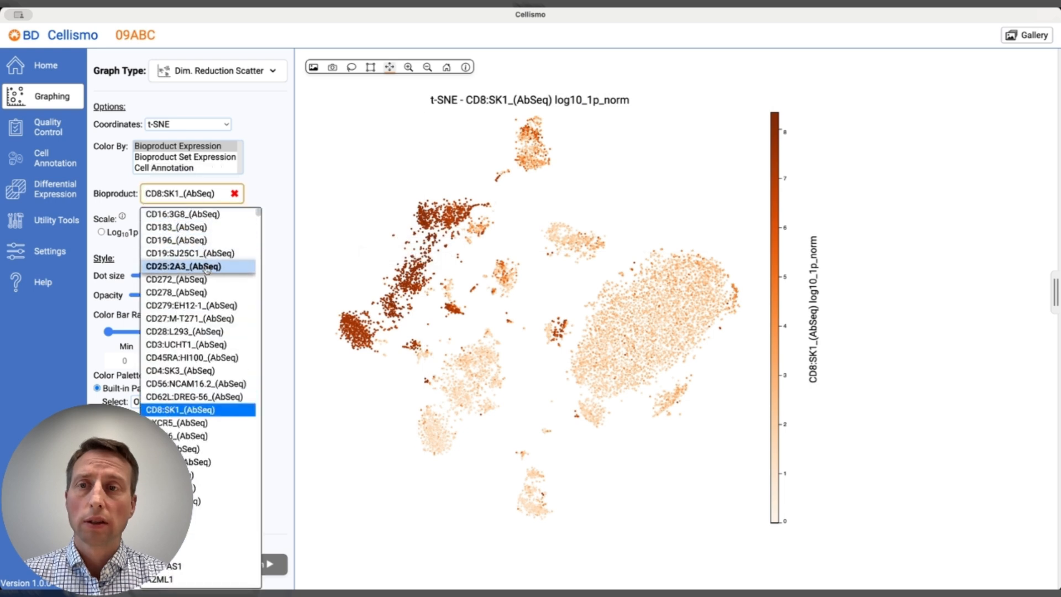
scroll(200, 436, "down", 4)
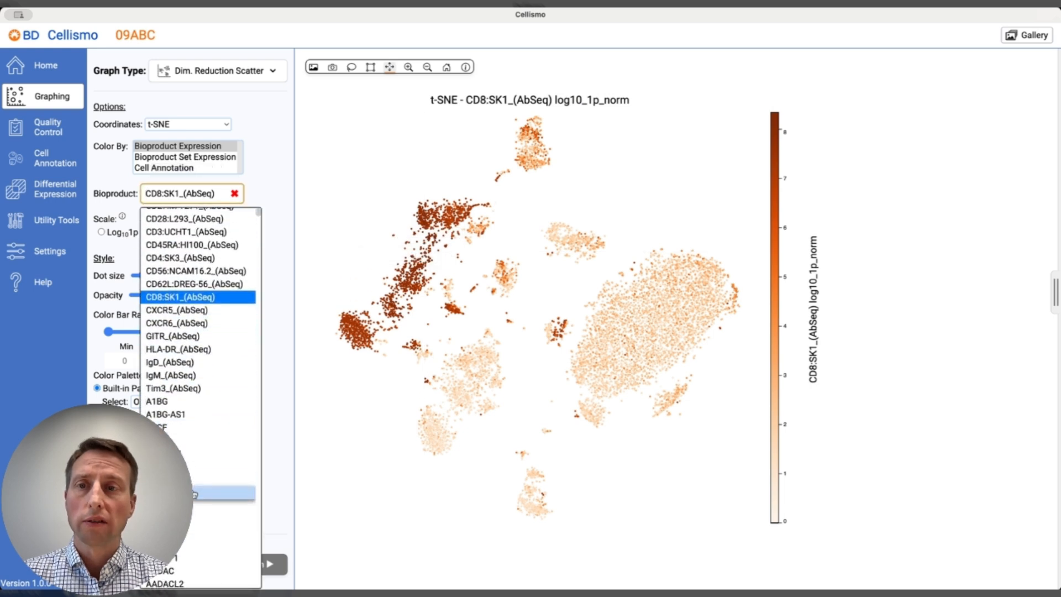
left_click(279, 197)
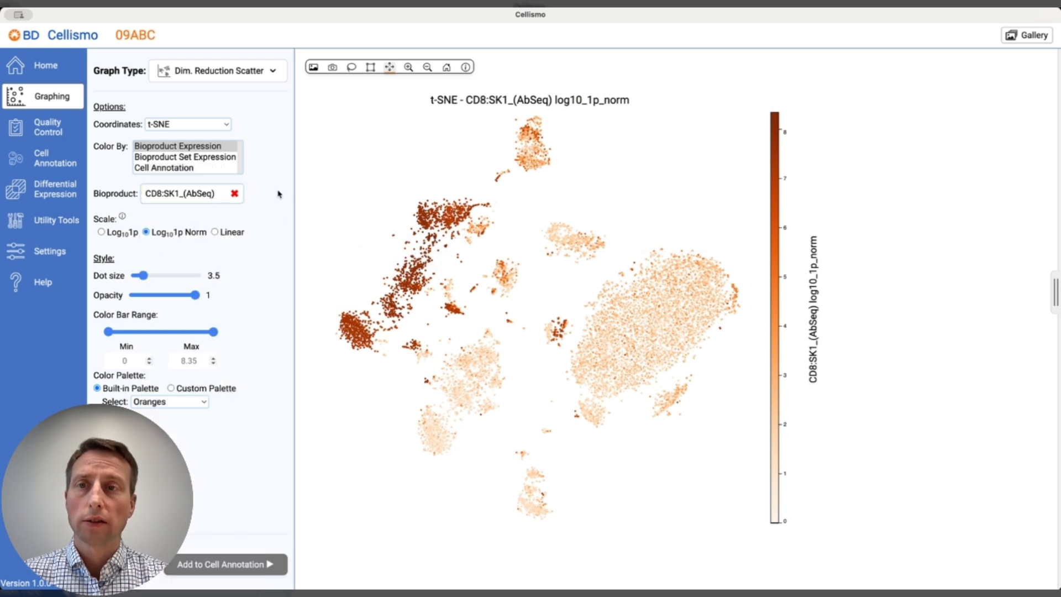
left_click(185, 169)
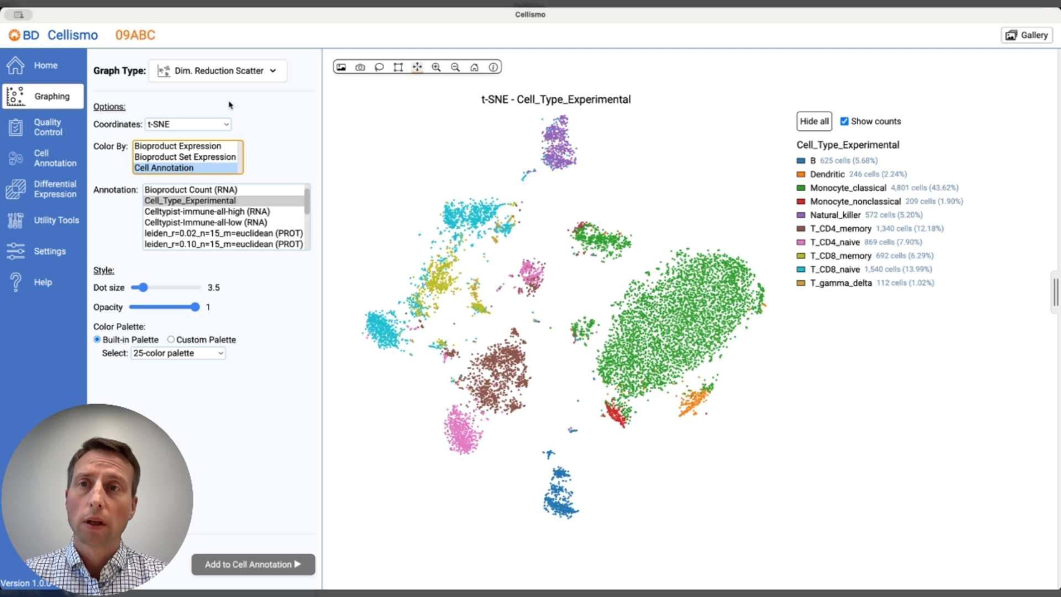
Box-select the cells above about 3.1 in the CD4:SK3_(AbSeq) histogram and show the selection on the Dim. Reduction Scatter.
left_click(240, 73)
left_click(232, 209)
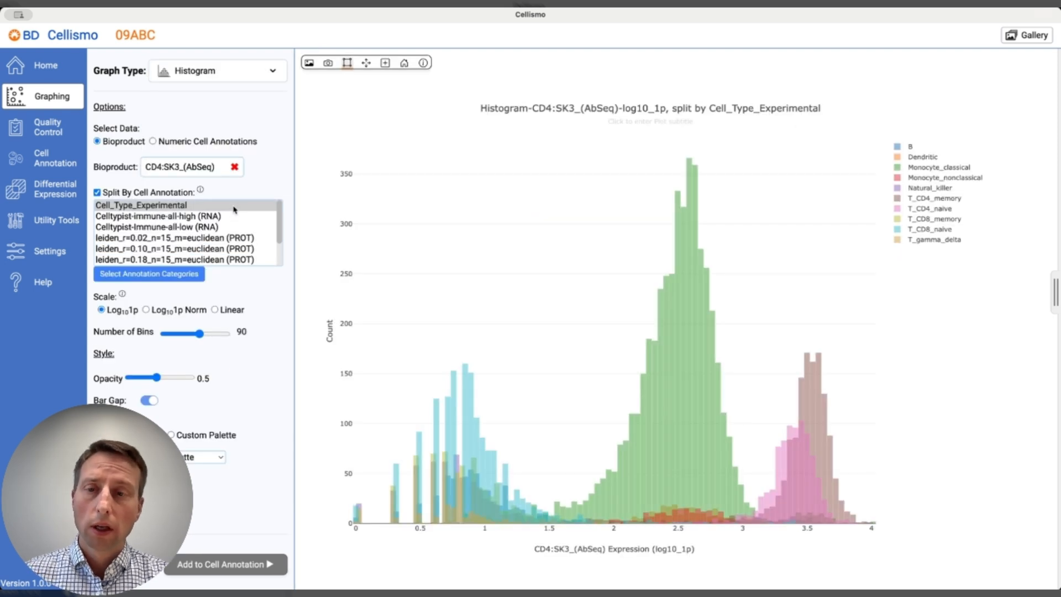
mouse_move(756, 260)
left_mouse_down()
mouse_move(810, 528)
mouse_move(891, 548)
left_mouse_up()
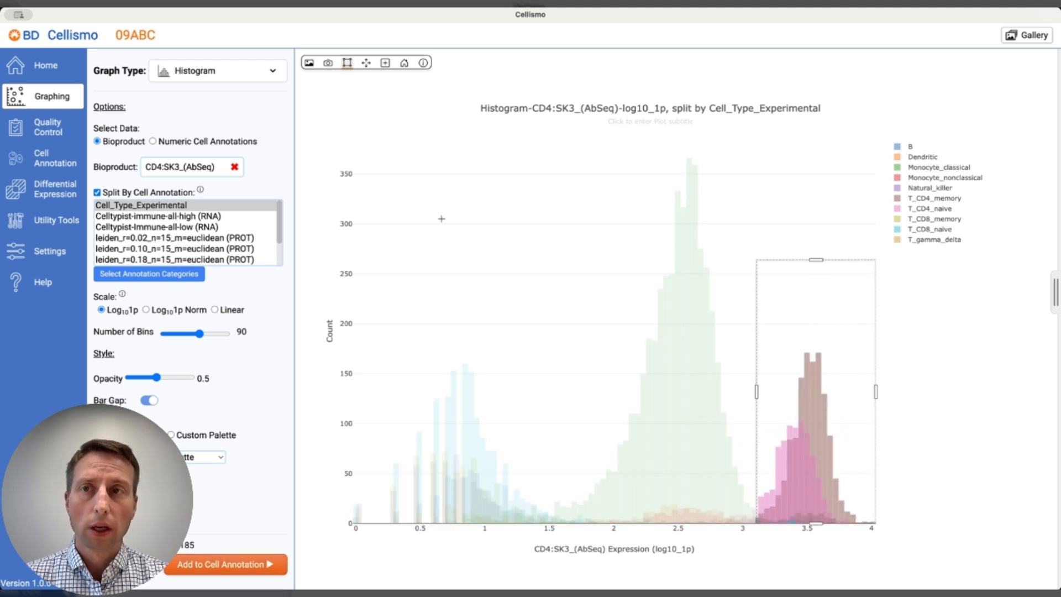
left_click(223, 71)
left_click(214, 142)
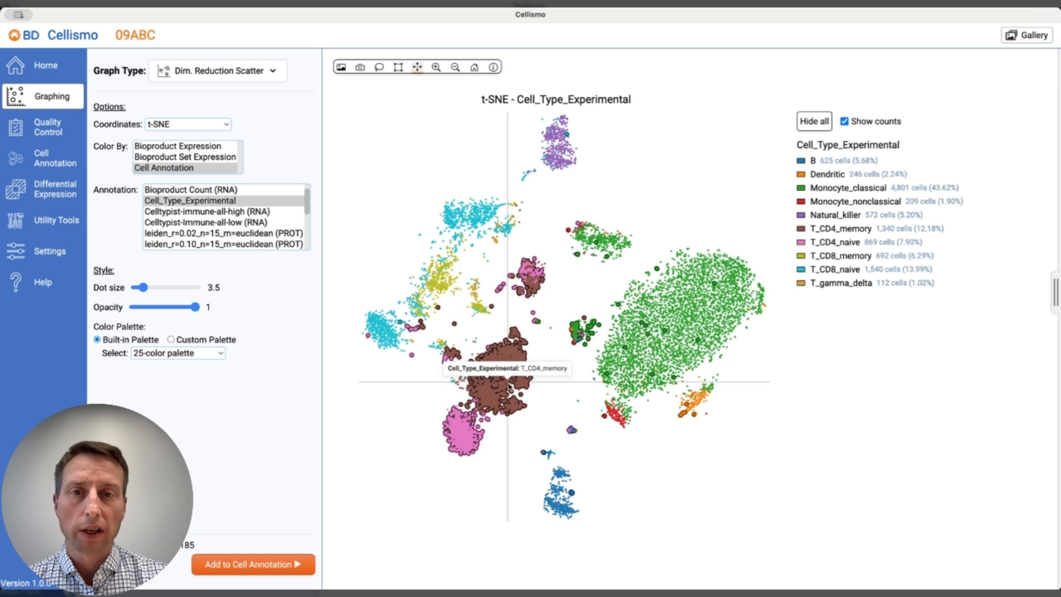
Label the selected cells with a new annotation "my anno" and the new category "CD4high".
left_click(238, 565)
left_click(445, 447)
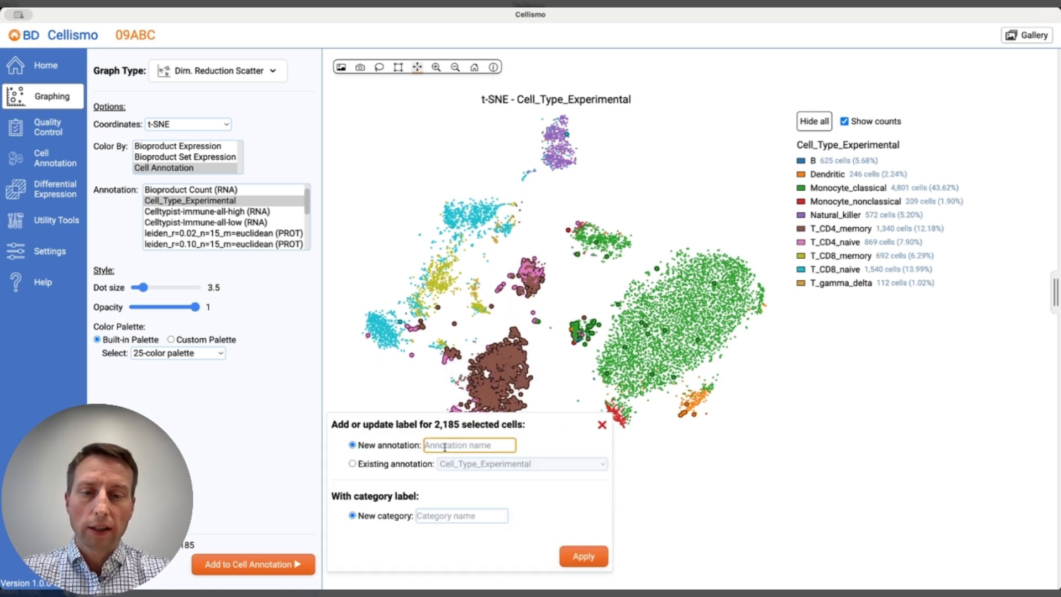
type("my")
key("Tab")
key("Tab")
type("C")
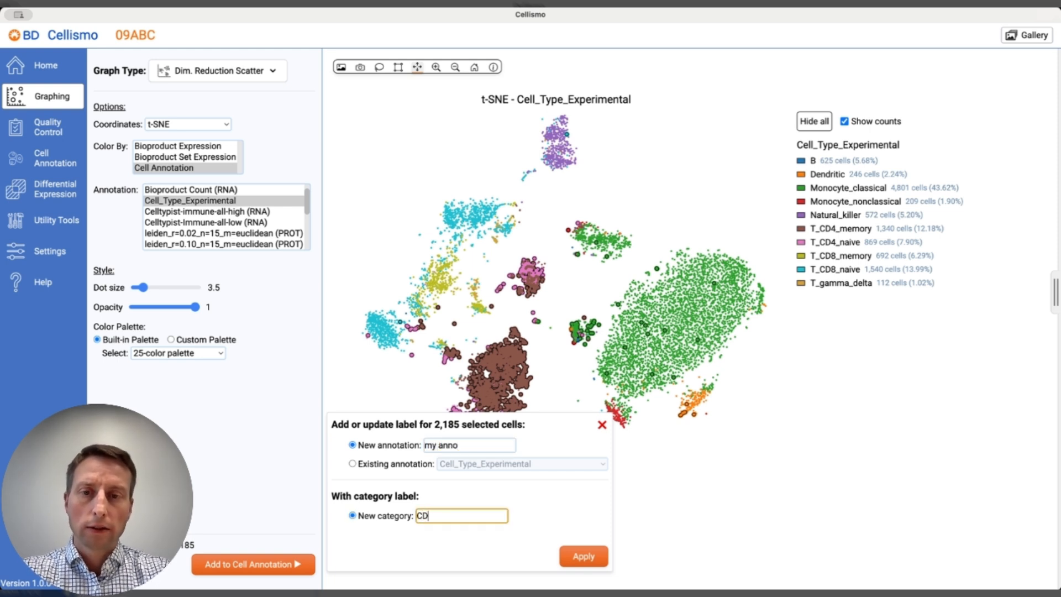
type("D4high")
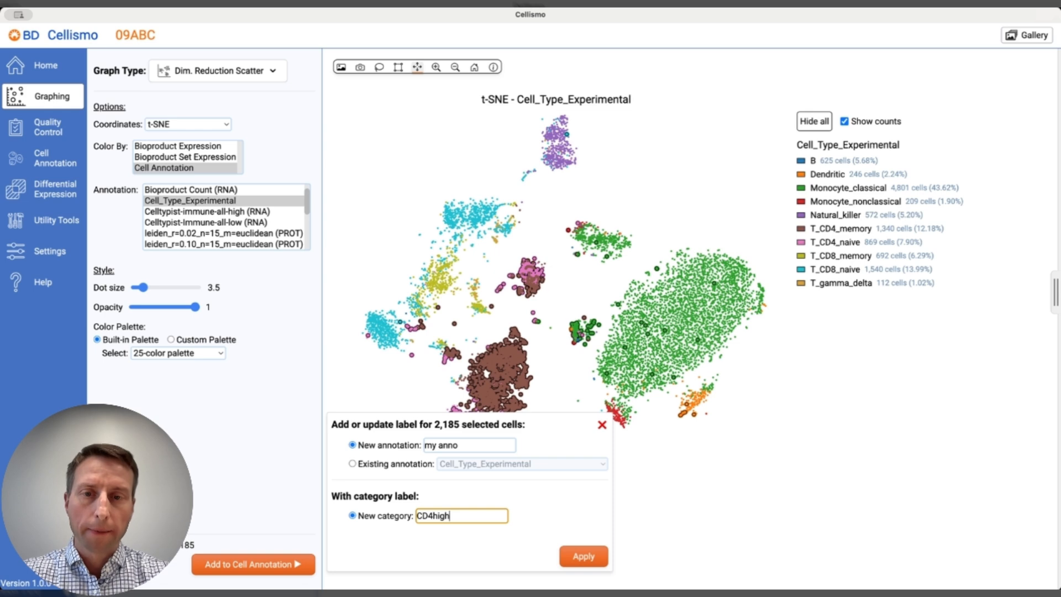
left_click(582, 558)
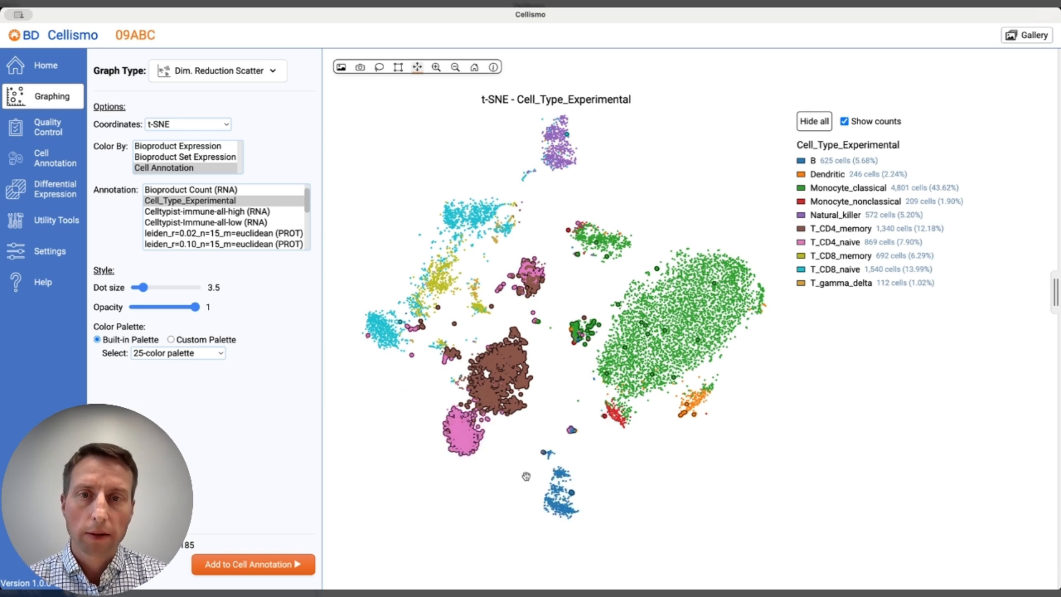
Color the t-SNE scatter plot by the new "my anno" annotation.
scroll(202, 199, "down", 5)
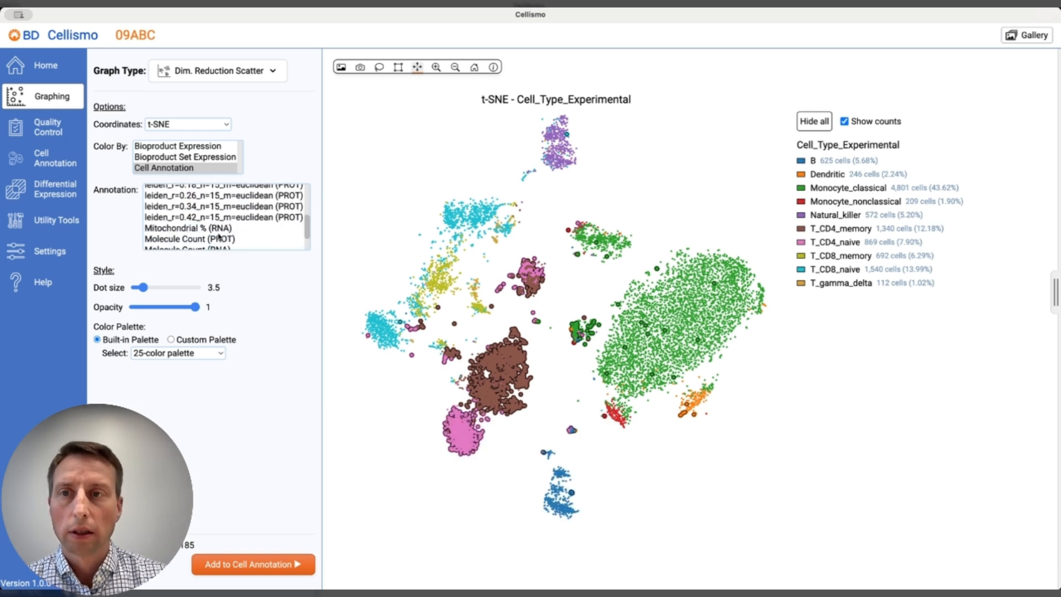
scroll(204, 242, "down", 1)
left_click(204, 242)
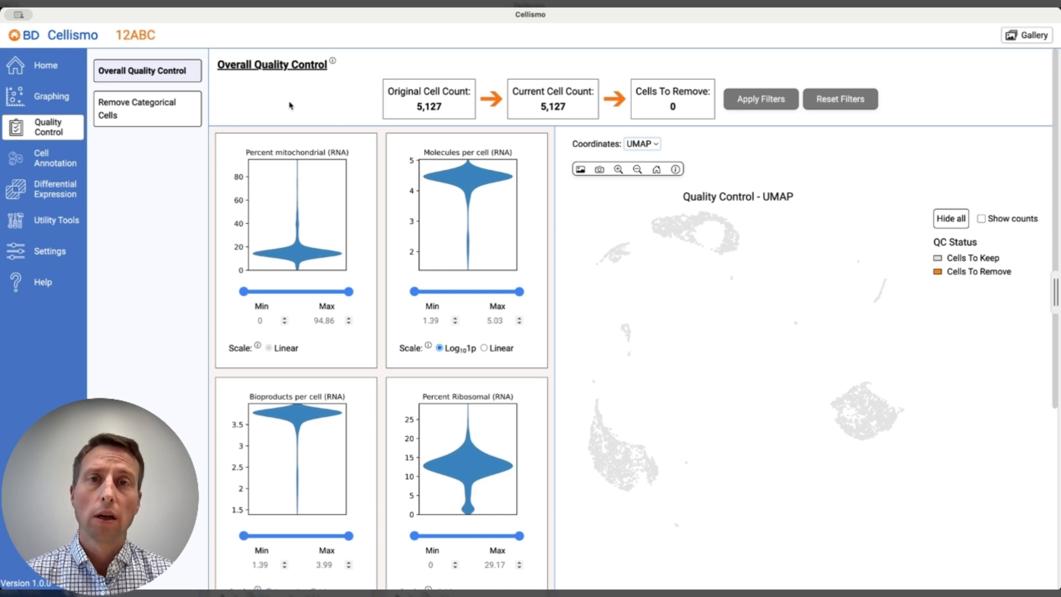
Limit the maximum mitochondrial percentage (RNA) to 48.13 and apply the quality control filter to project 12ABC.
left_click_drag(349, 297, 298, 298)
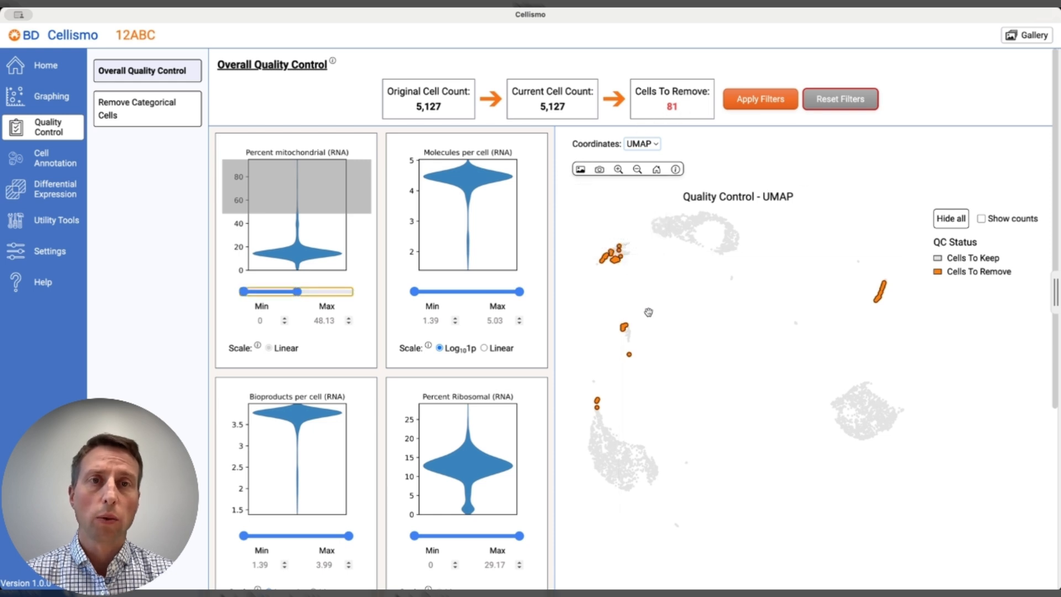
left_click(762, 105)
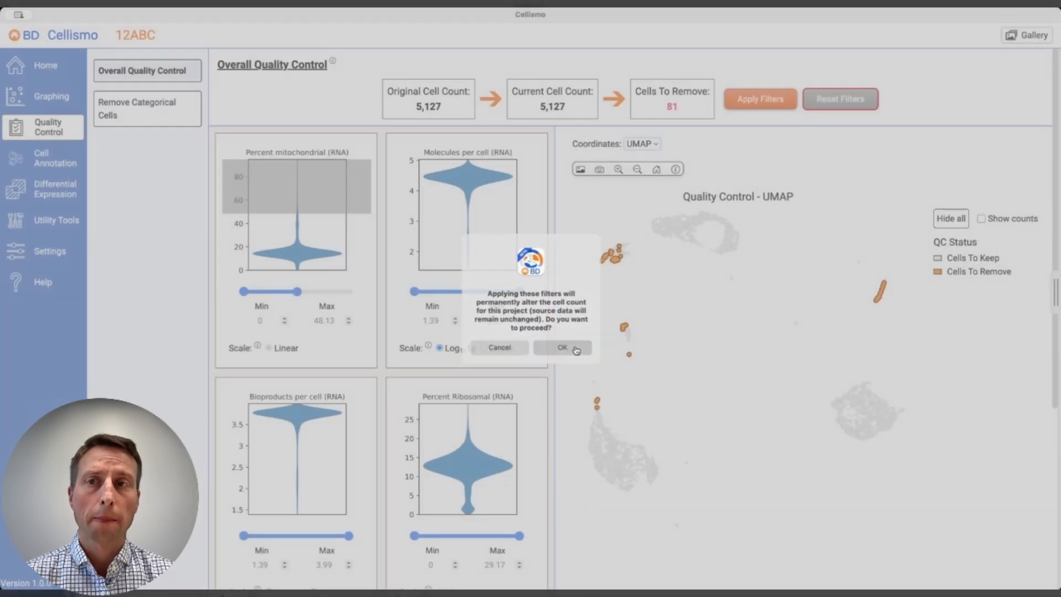
left_click(575, 349)
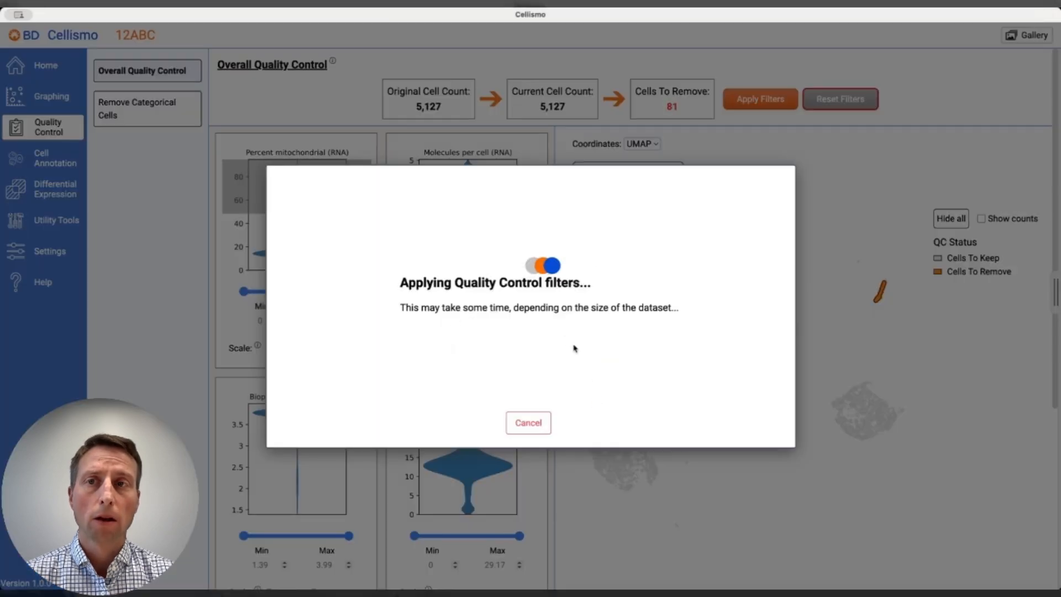
Remove all cells in the Multiplet and Undetermined categories of the Sample_Tag_Name annotation and apply the changes.
left_click(153, 116)
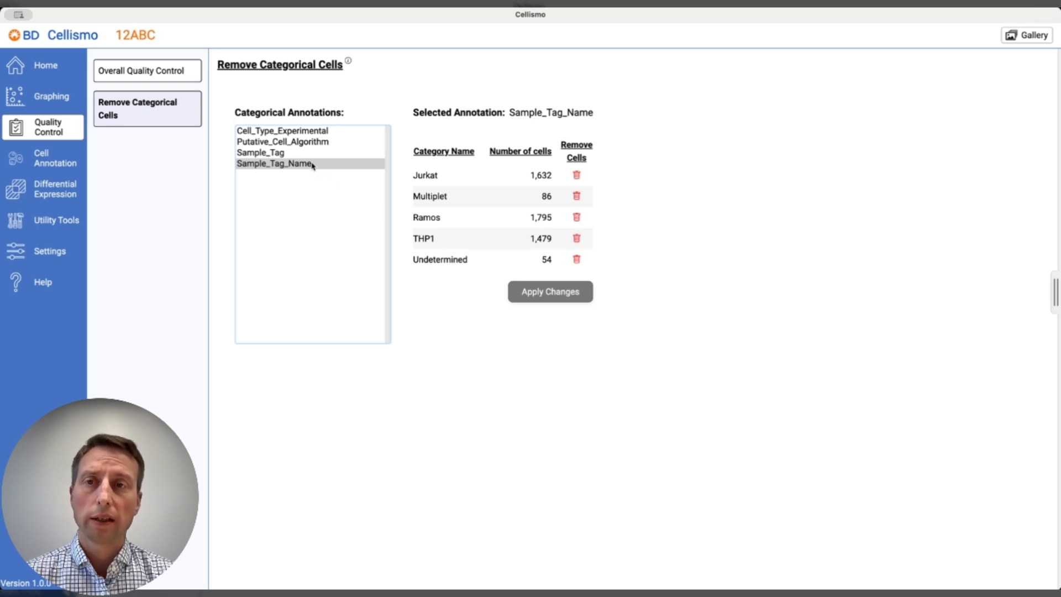
left_click(576, 195)
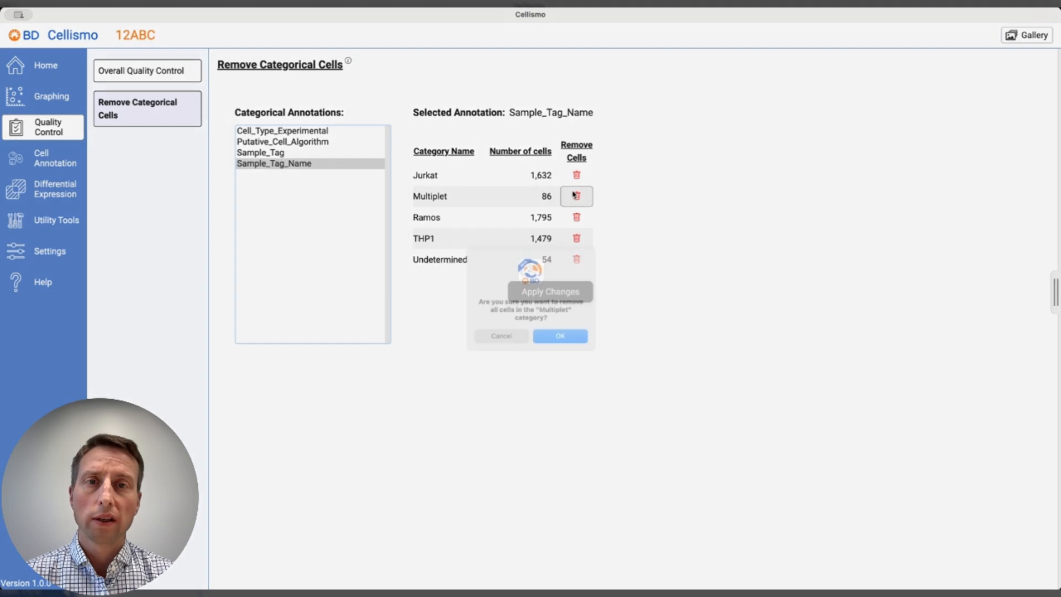
left_click(575, 339)
left_click(577, 266)
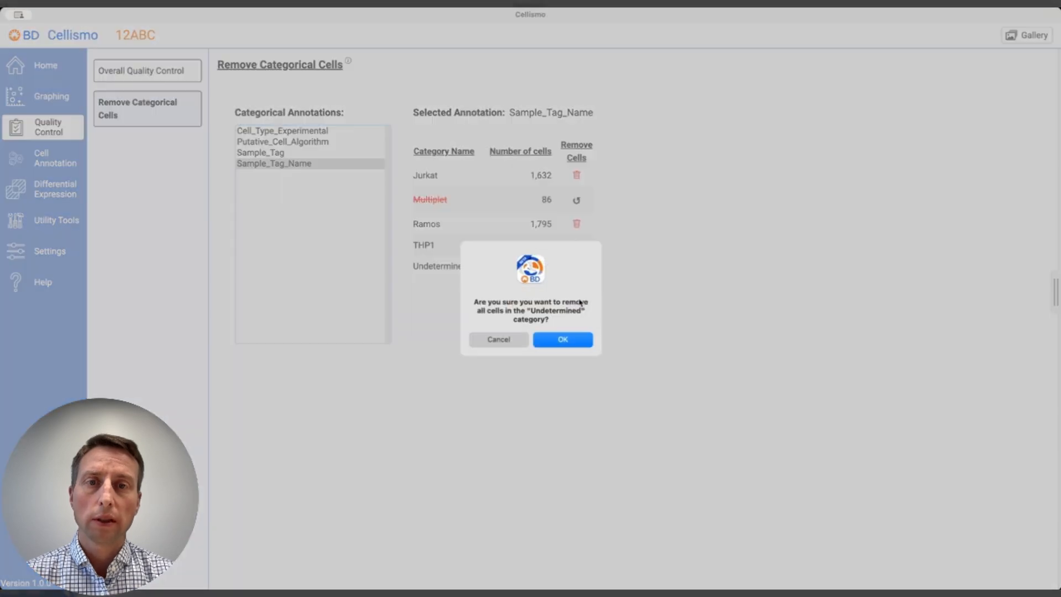
left_click(573, 340)
left_click(555, 304)
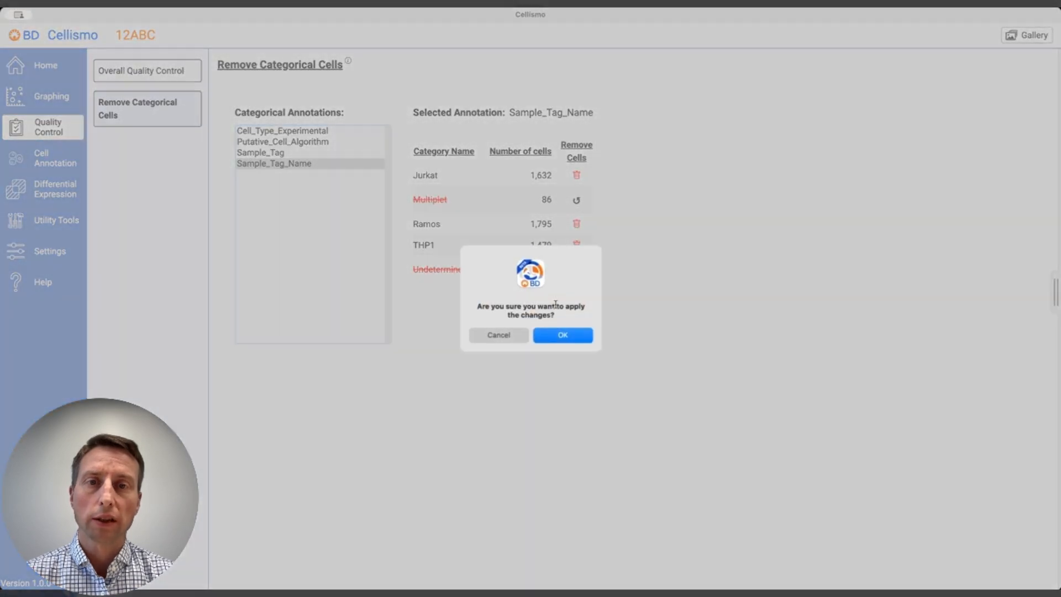
left_click(577, 335)
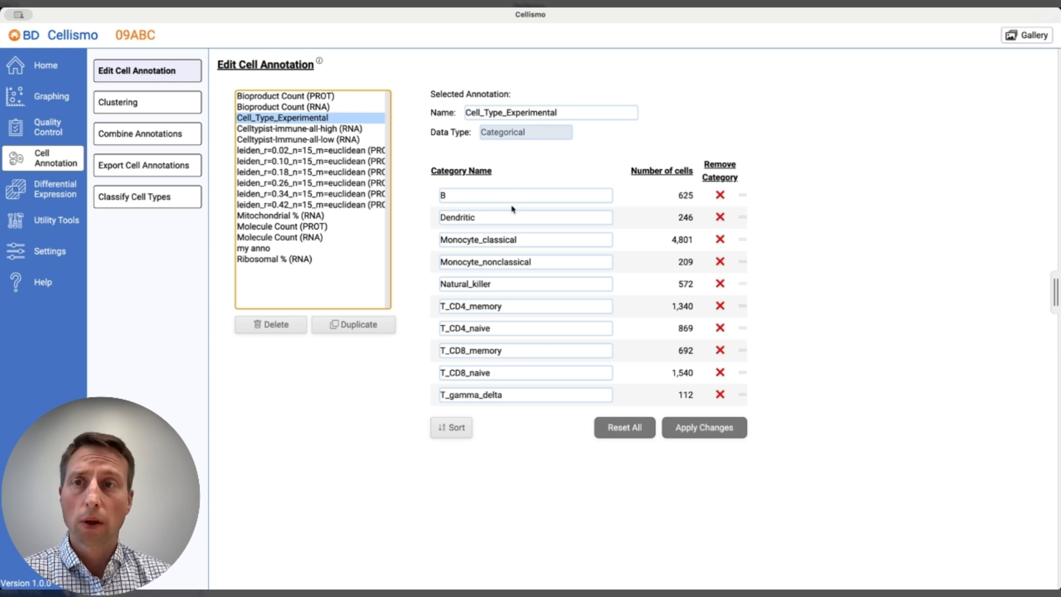
View the clustering options and preview combining the annotations Cell_Type_Experimental and Celltypist-Immune-all-low (RNA) in project 09ABC.
left_click(167, 105)
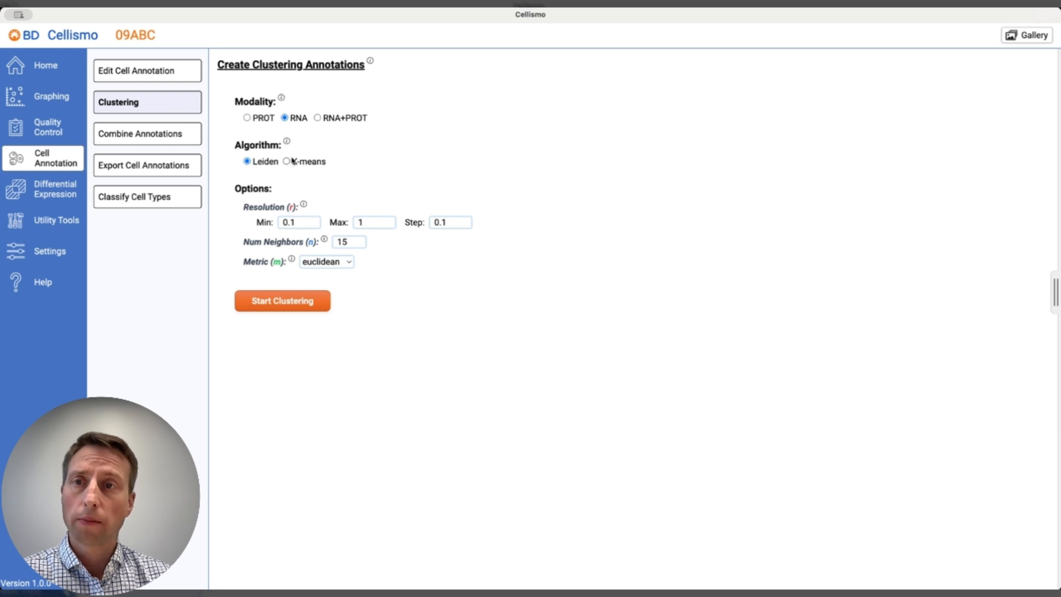
left_click(182, 136)
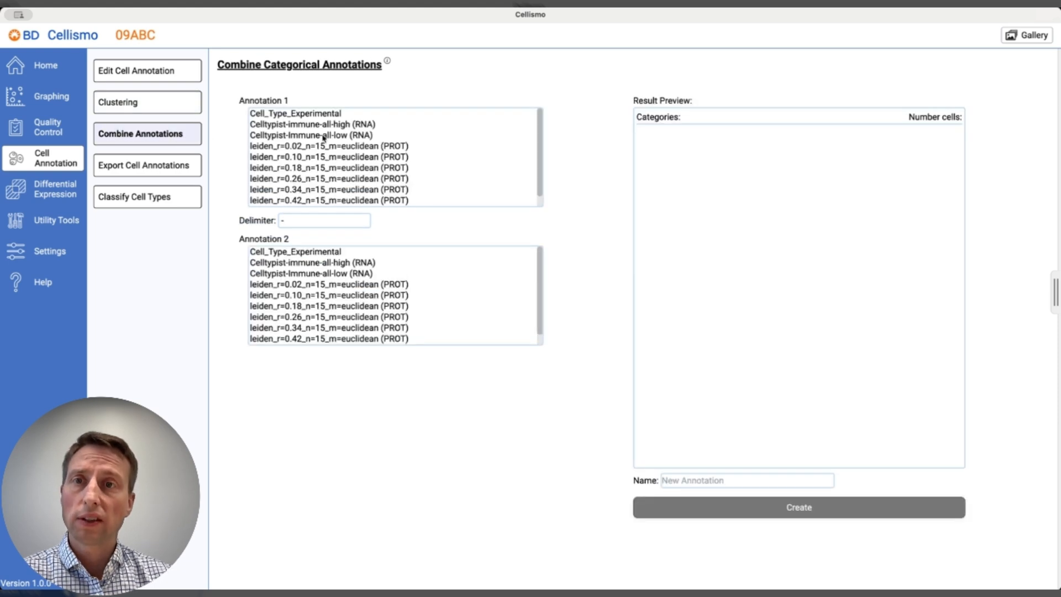
left_click(313, 116)
left_click(327, 273)
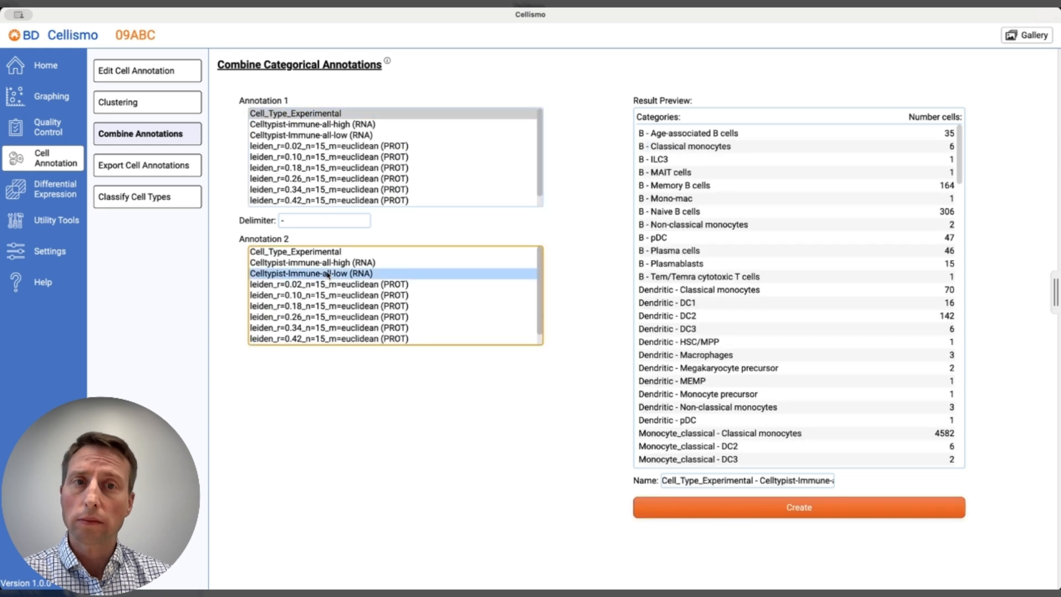
View the annotation export preview, and classify cell types with CellTypist and the Immune_All_Low reference data, opening the result graph.
left_click(181, 171)
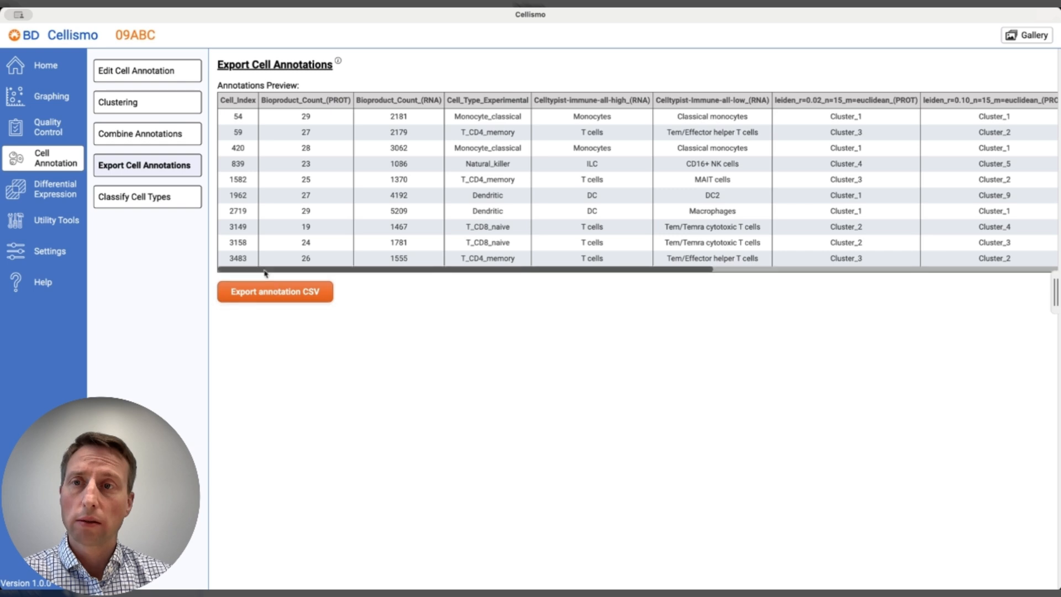
left_click(174, 198)
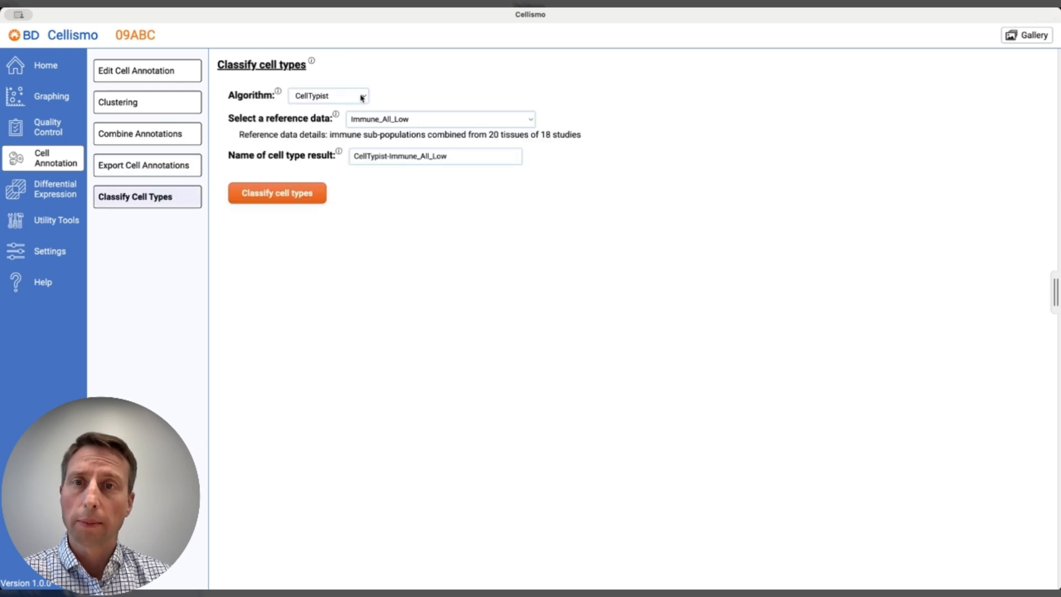
left_click(296, 190)
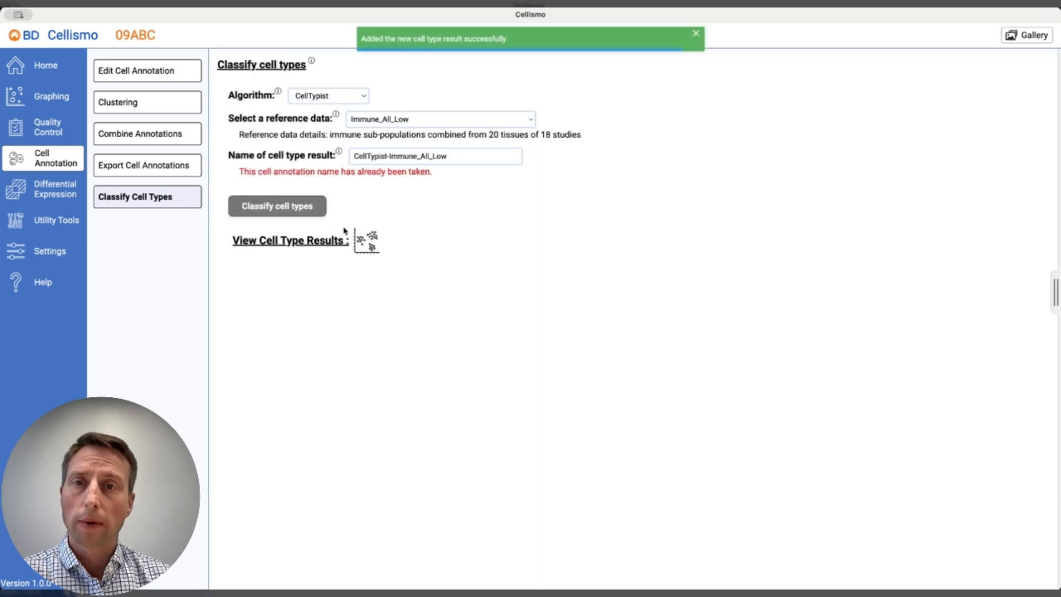
left_click(368, 246)
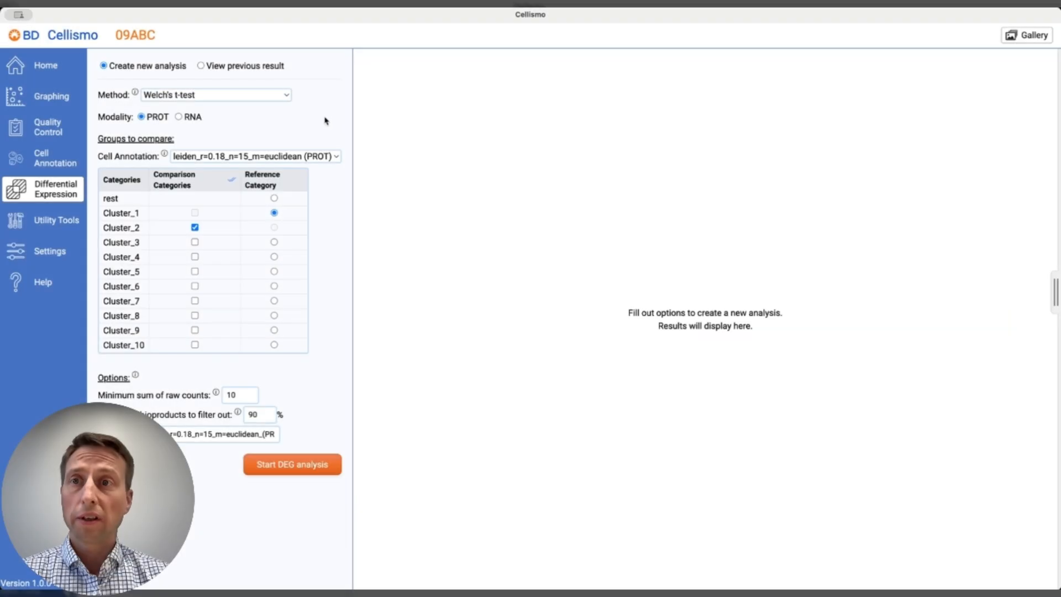
Run a differential expression analysis of Cluster_2 against Cluster_1 on RNA with the Wilcoxon rank-sum test, using annotation leiden_r=0.18_n=15_m=euclidean (PROT).
left_click(285, 97)
left_click(268, 121)
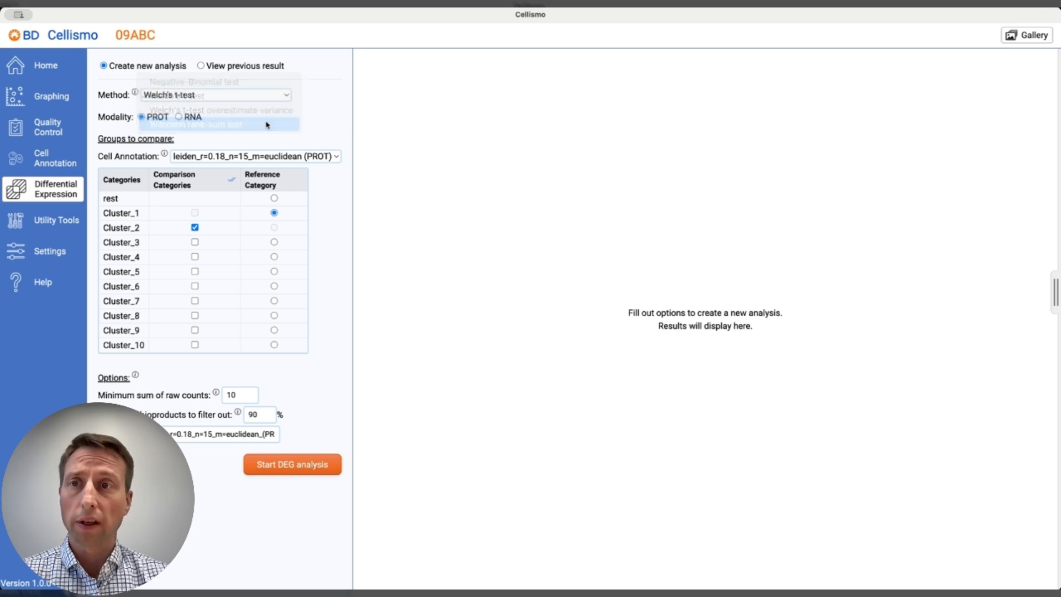
left_click(192, 118)
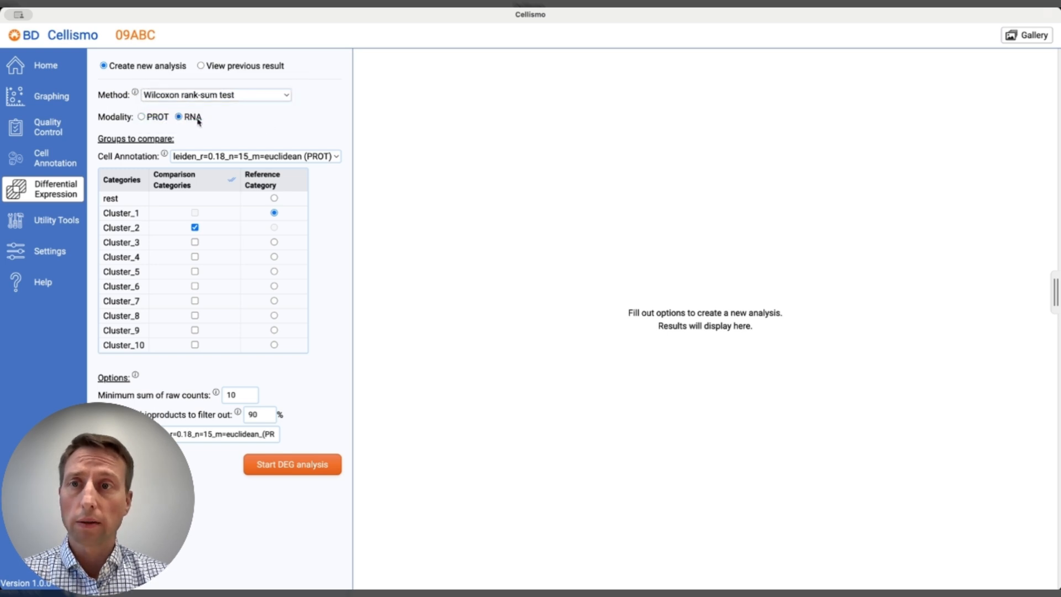
left_click(277, 158)
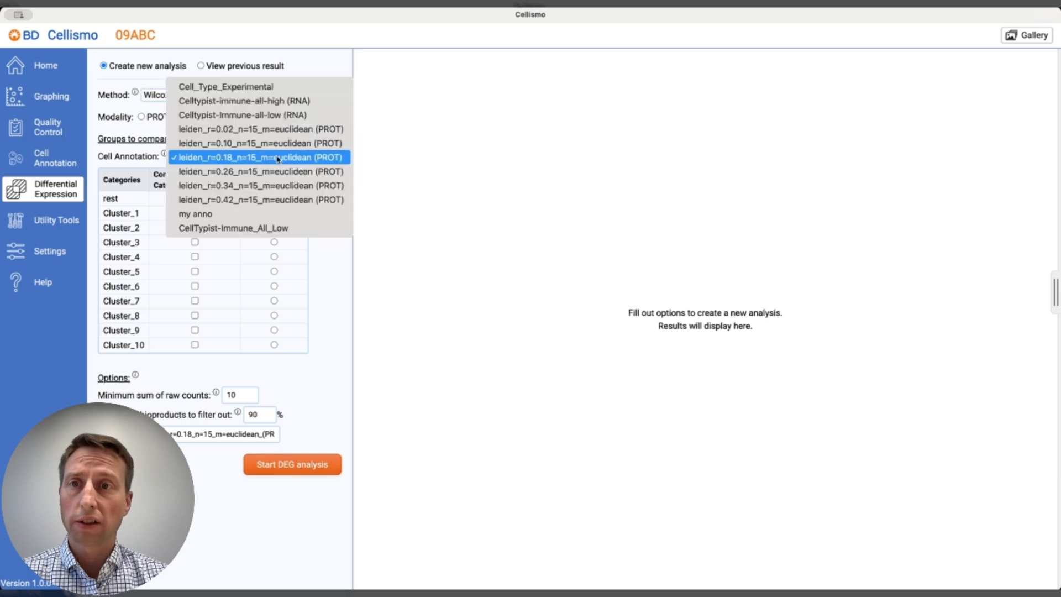
left_click(277, 159)
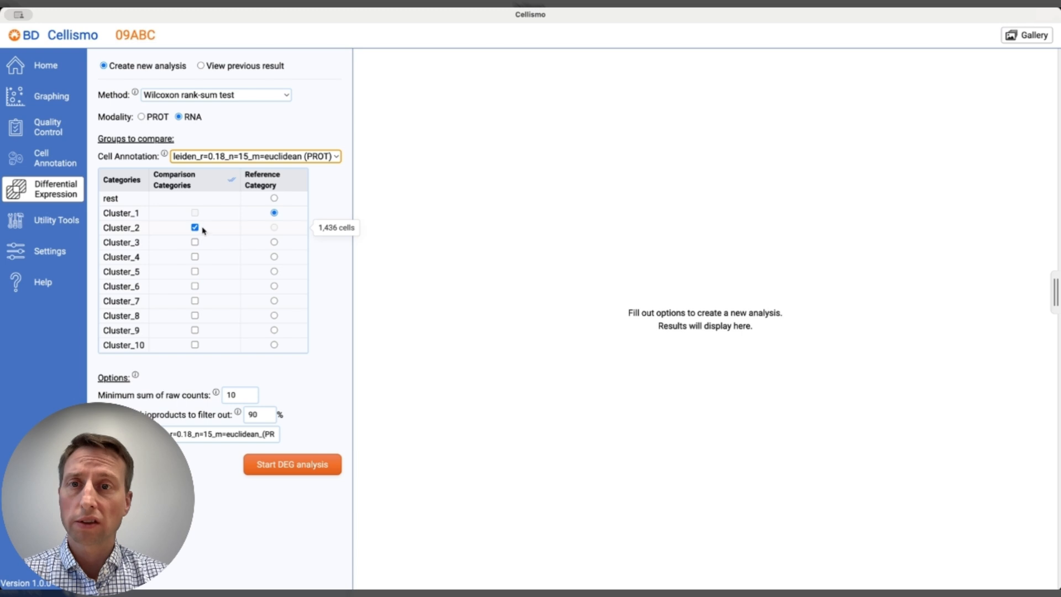
left_click(300, 466)
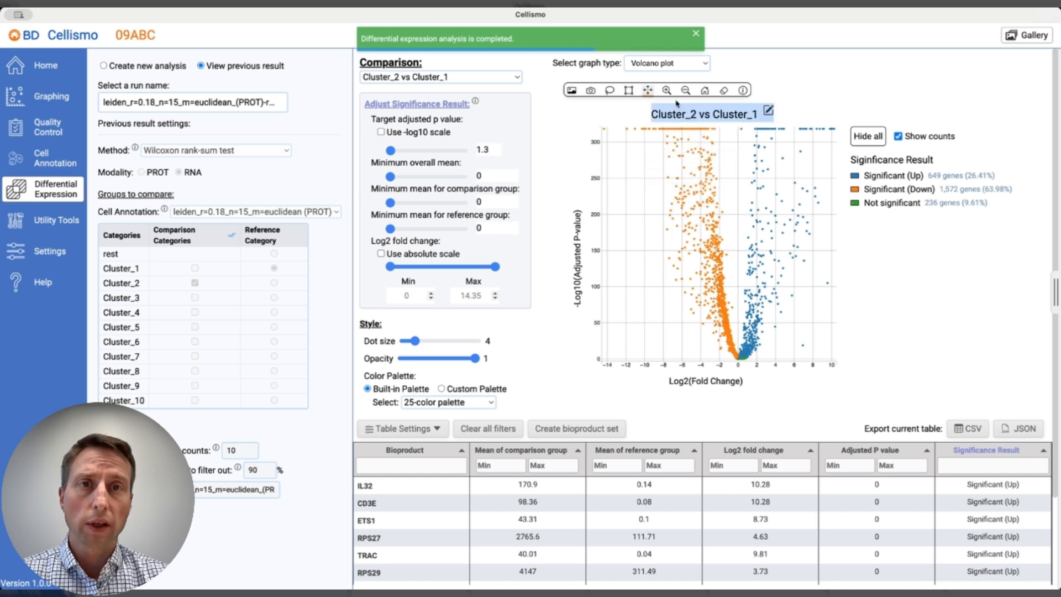
left_click(669, 67)
left_click(670, 75)
left_click(671, 69)
left_click(666, 49)
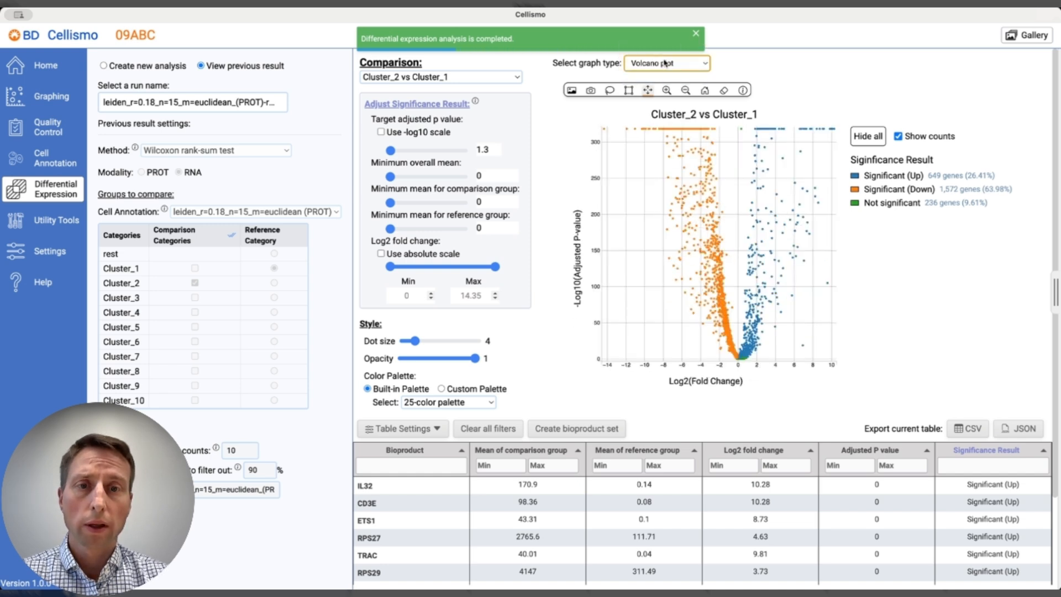
Label the genes LYZ, LCK and RUNX3 on the Cluster_2 vs Cluster_1 volcano plot.
mouse_move(649, 555)
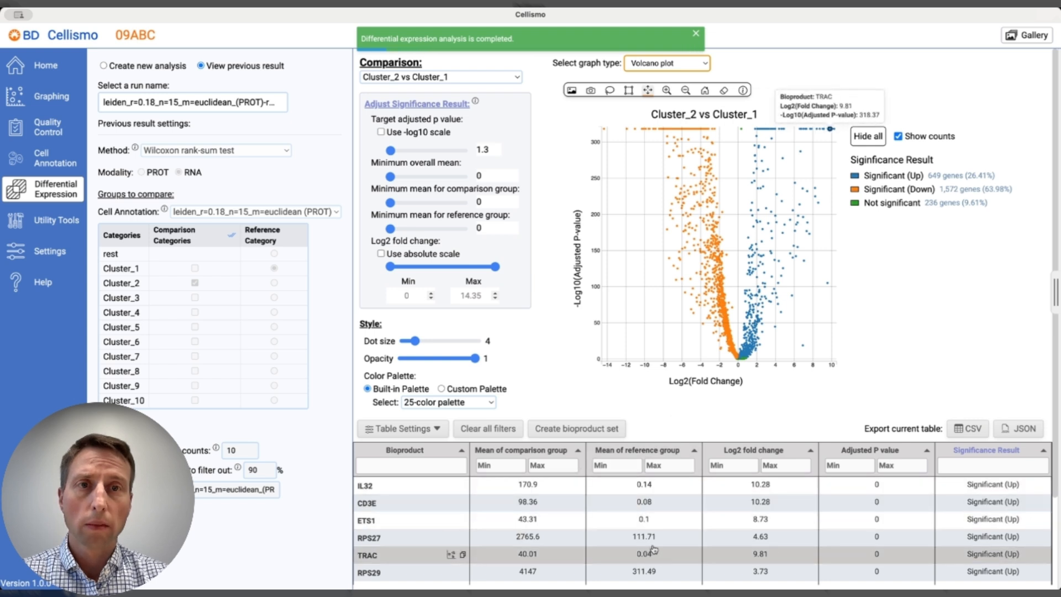
scroll(734, 210, "down", 2)
scroll(734, 210, "down", 1)
left_click(774, 172)
left_click(633, 149)
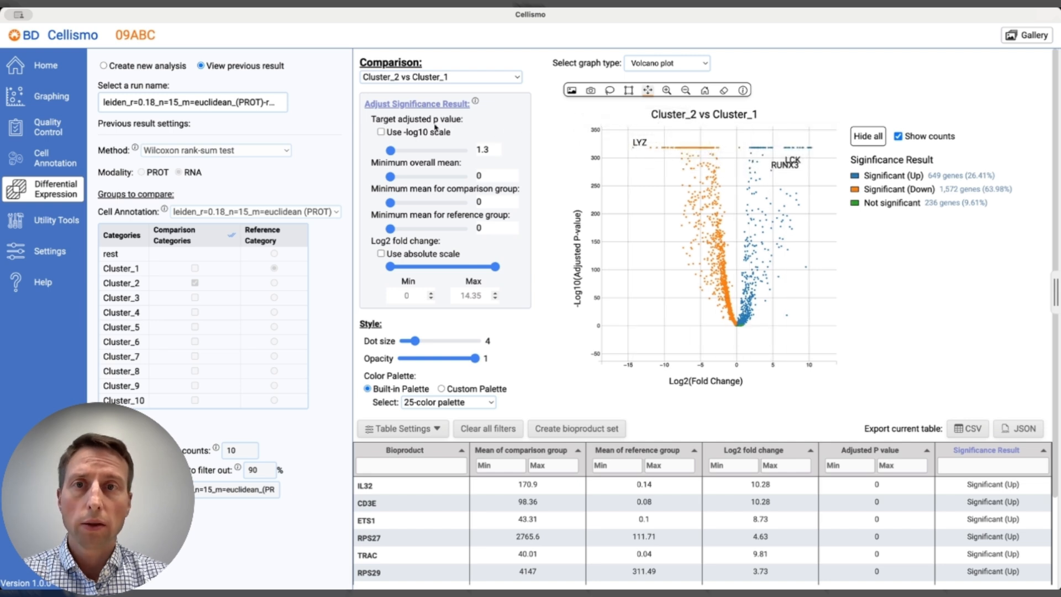
Set the target adjusted p value to 158 on the -log10 scale and the minimum absolute log2 fold change to 3.76.
left_click(407, 134)
left_click_drag(391, 150, 427, 156)
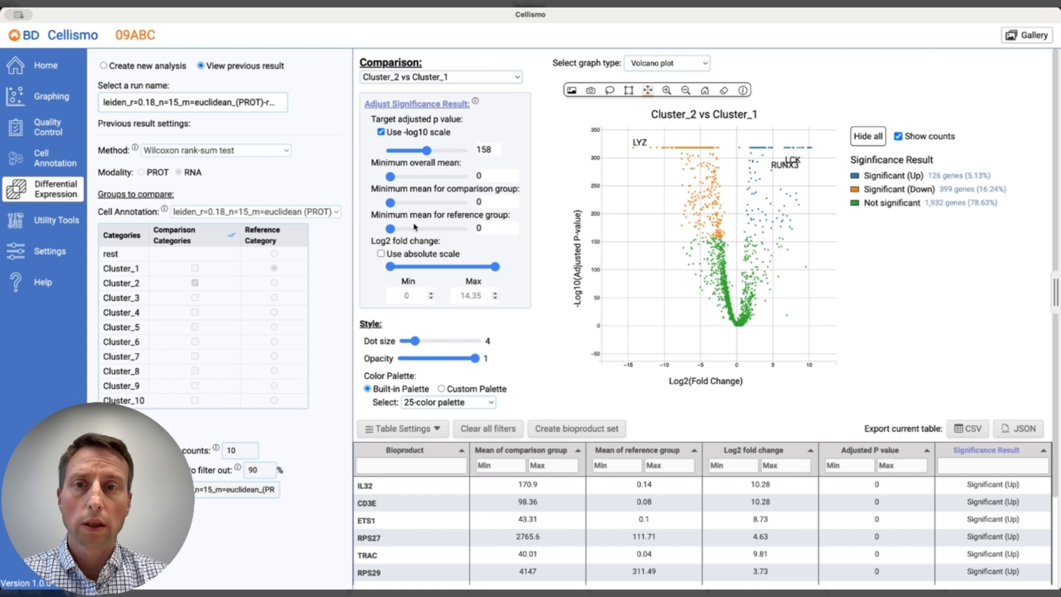
left_click(390, 254)
left_click_drag(390, 266, 418, 269)
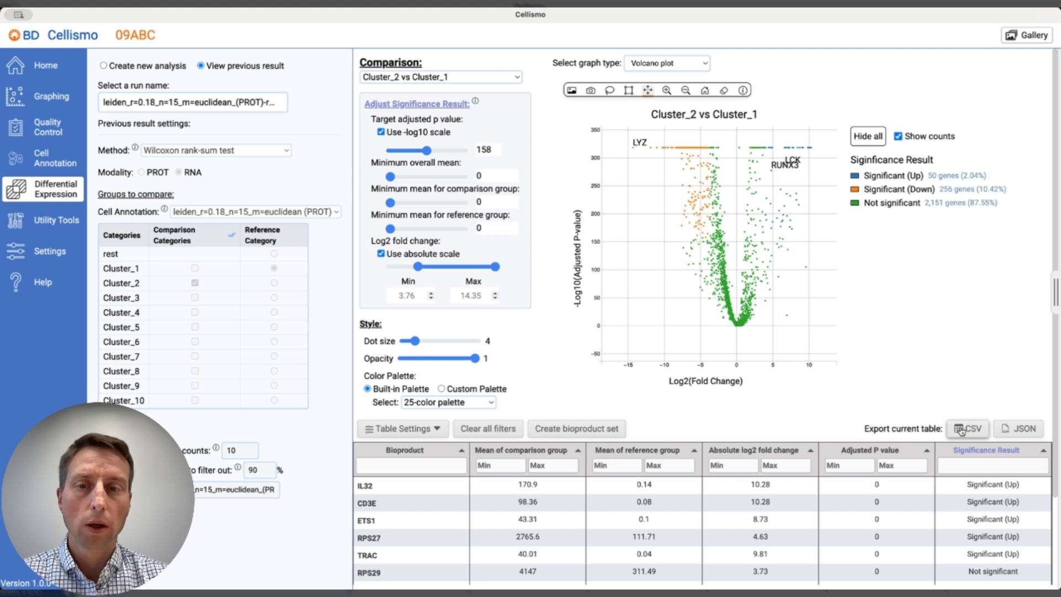
Show the expression of ETS1 on a dimensionality reduction plot from the differential expression table.
mouse_move(451, 523)
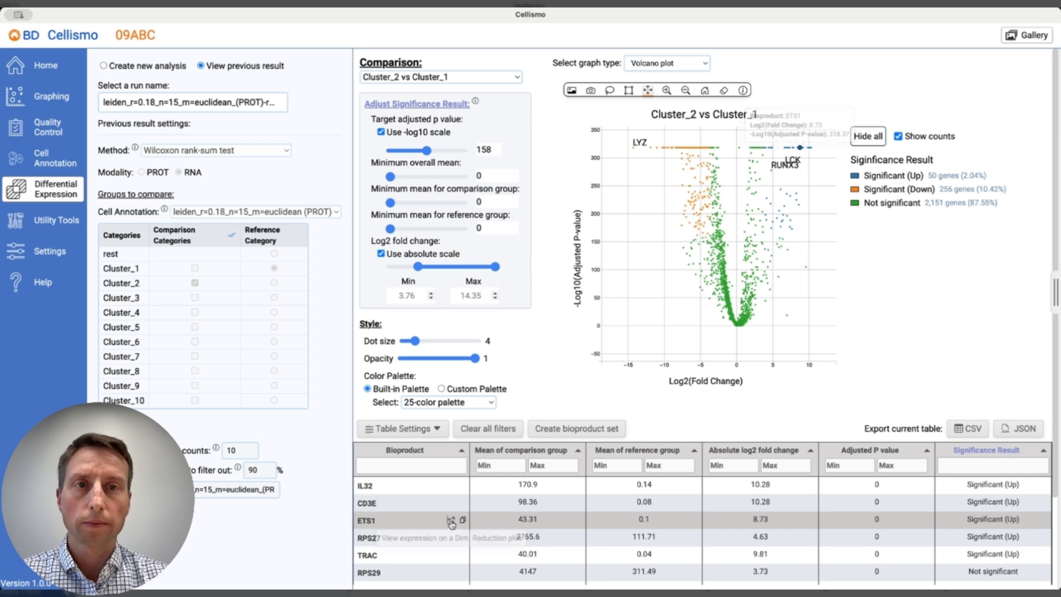
left_click(451, 521)
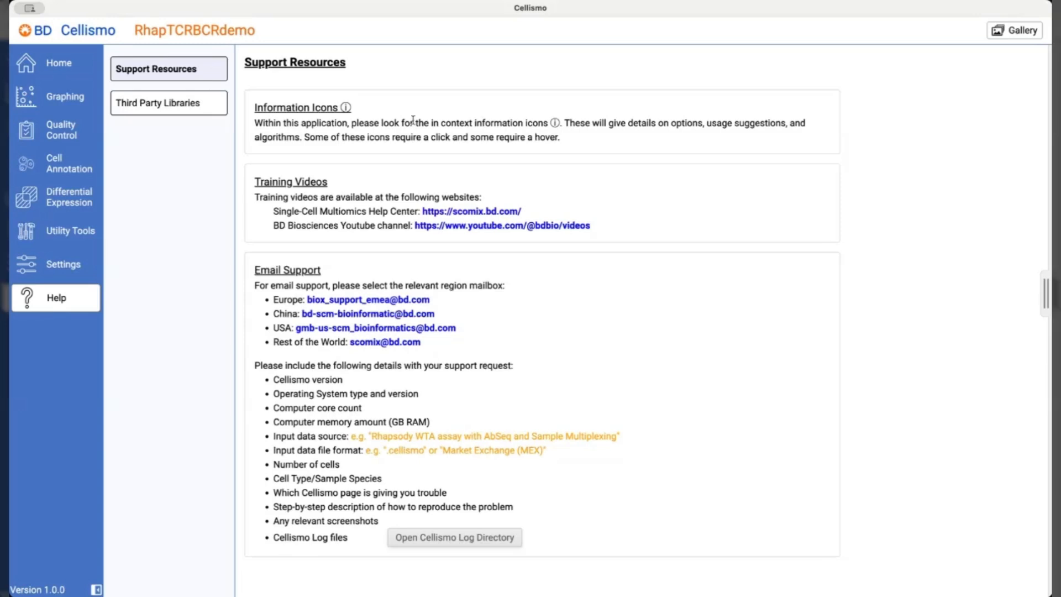
Read the Start Project details on data formats and merging for a new project.
left_click(76, 71)
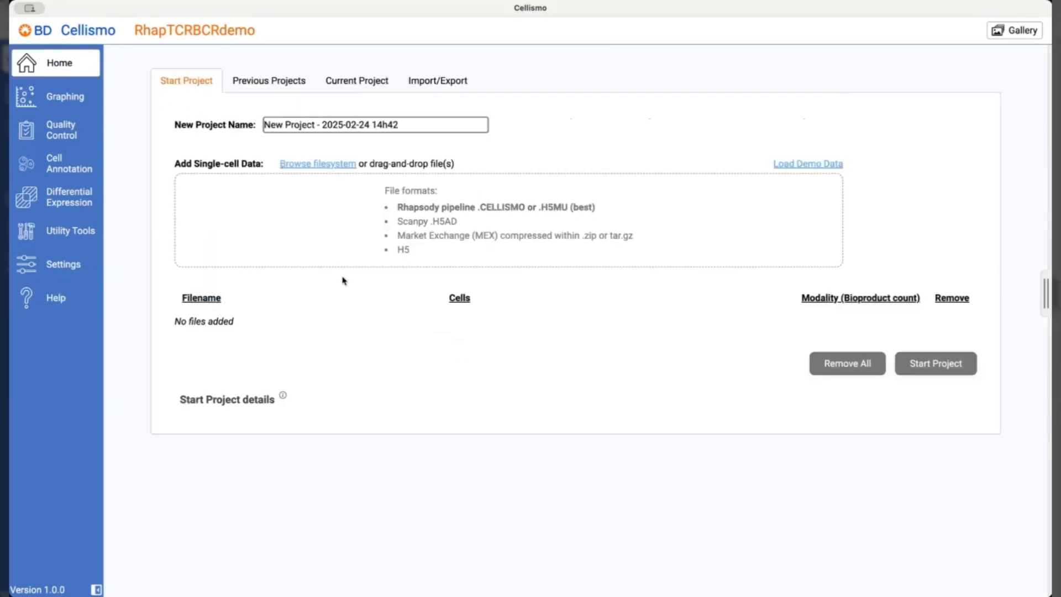
left_click(268, 399)
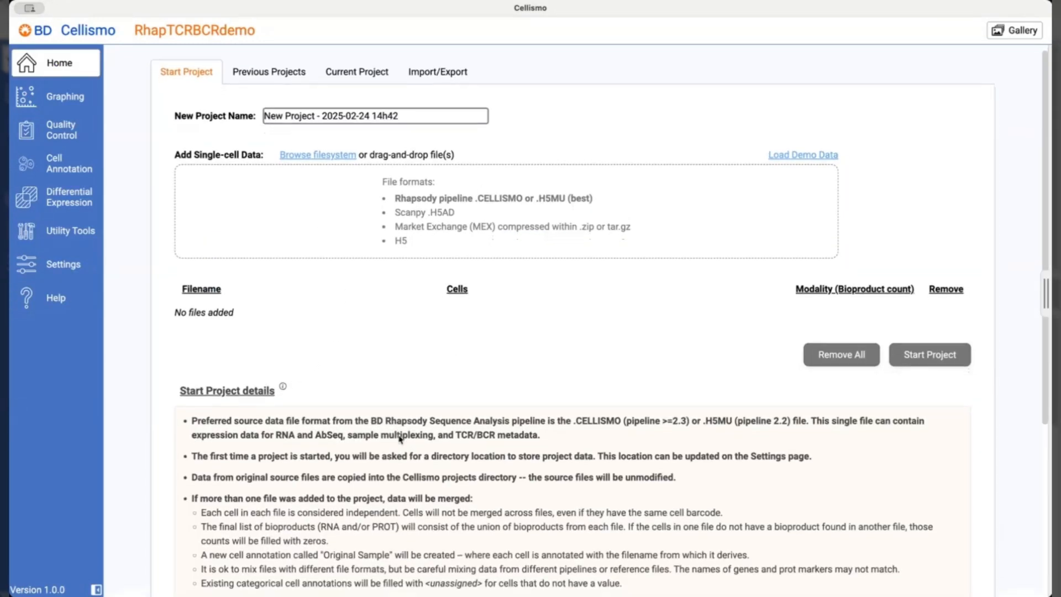
scroll(399, 438, "down", 3)
Read the graph toolbar help on selecting, zooming and exporting, and view the support resources.
left_click(83, 100)
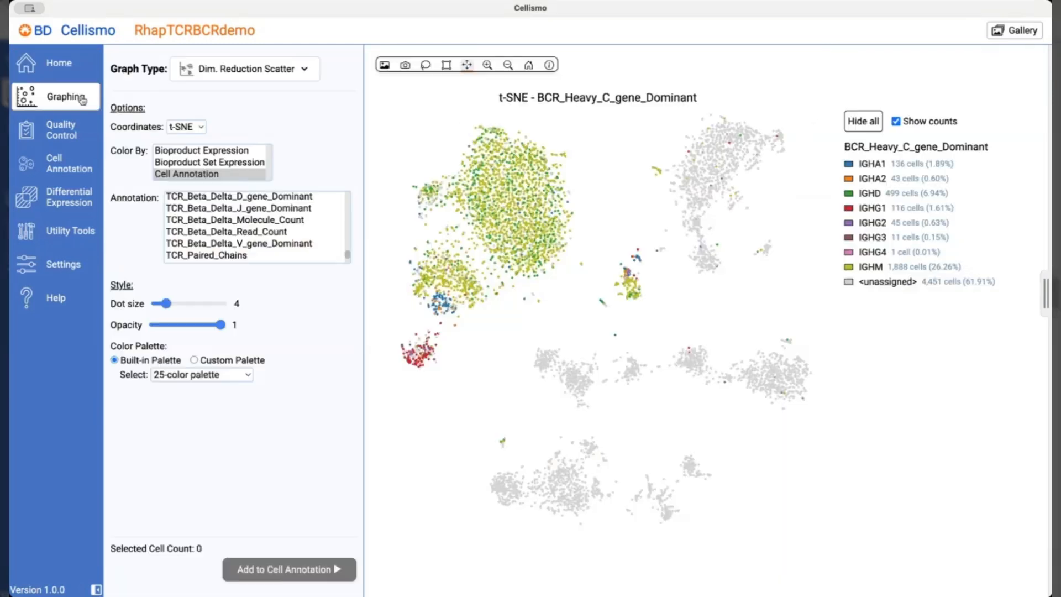
left_click(549, 65)
scroll(684, 264, "down", 10)
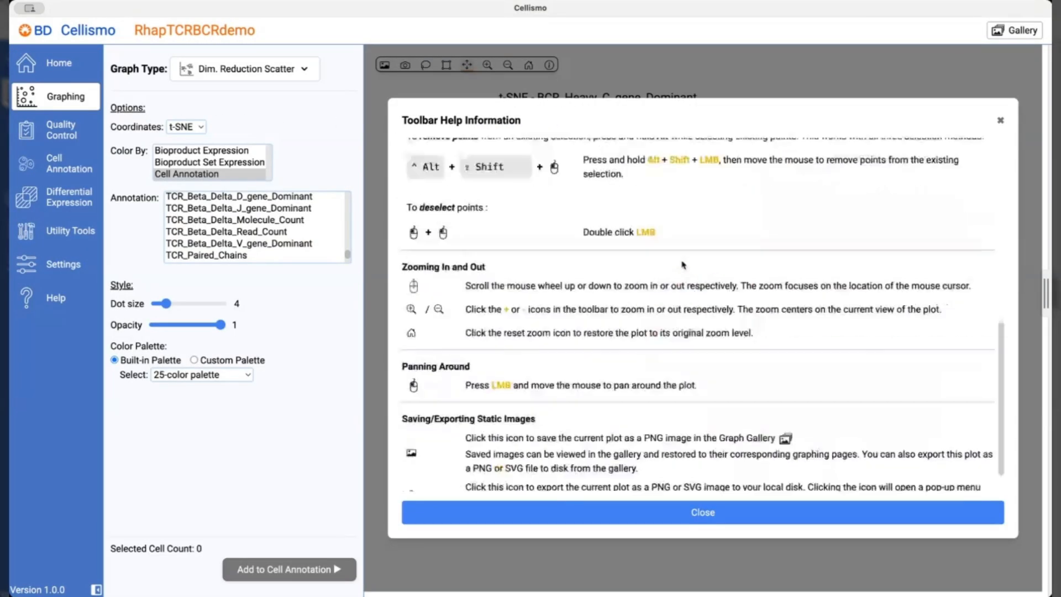
left_click(62, 298)
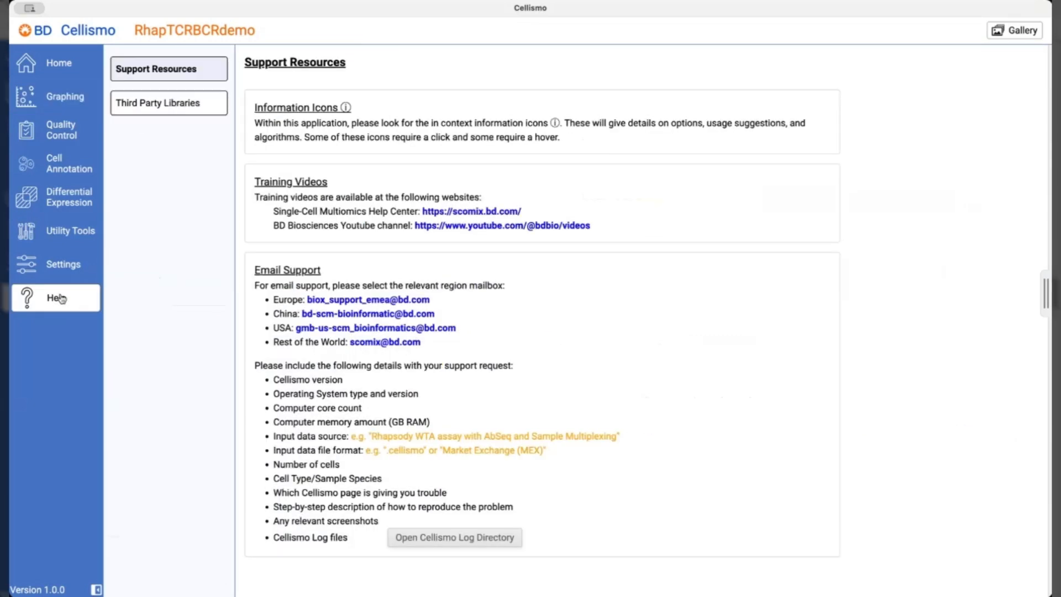
left_click_drag(443, 349, 256, 287)
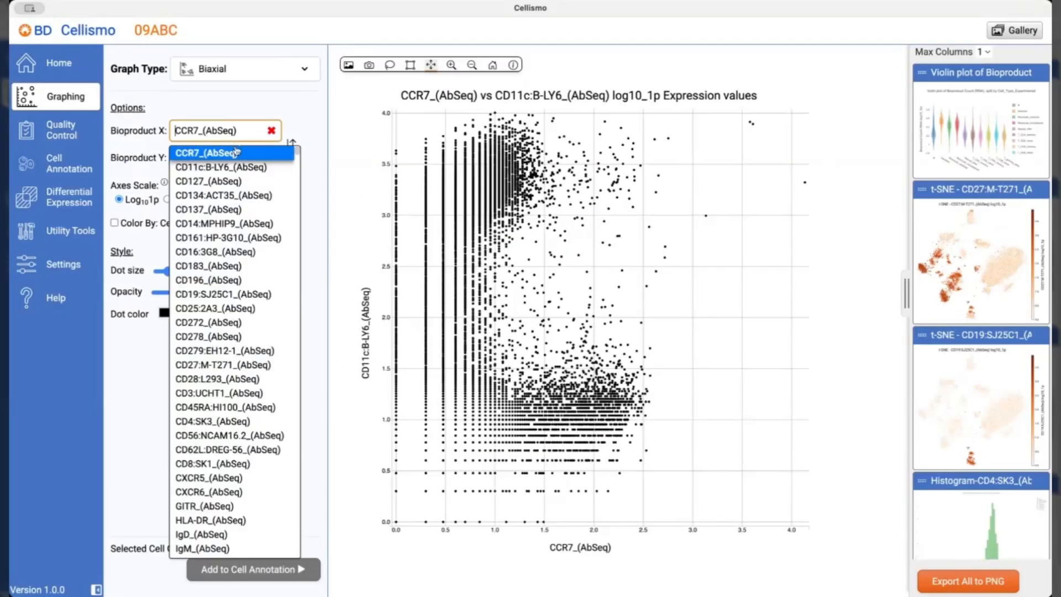
Set the biaxial plot to CD4:SK3_(AbSeq) vs CD16:3G8_(AbSeq), color it by Cell_Type_Experimental, and save it to the gallery.
left_click(212, 421)
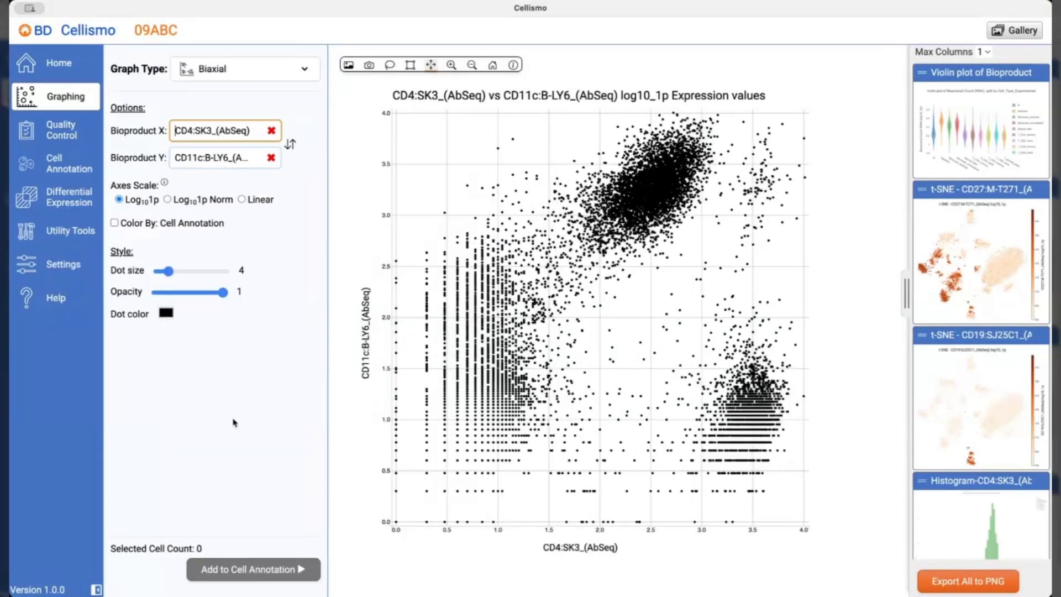
left_click(228, 165)
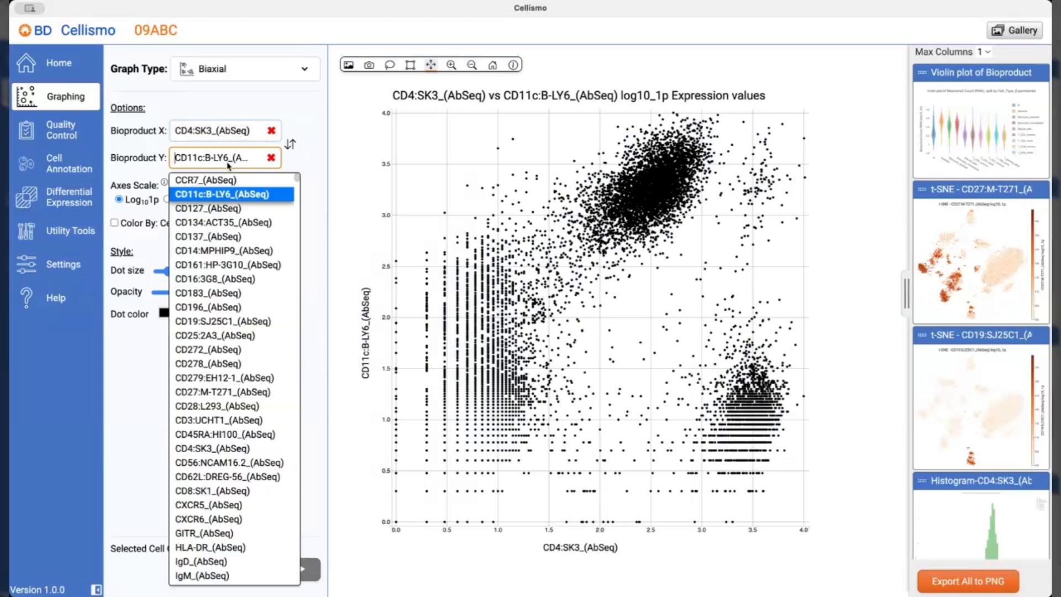
left_click(235, 279)
left_click(114, 223)
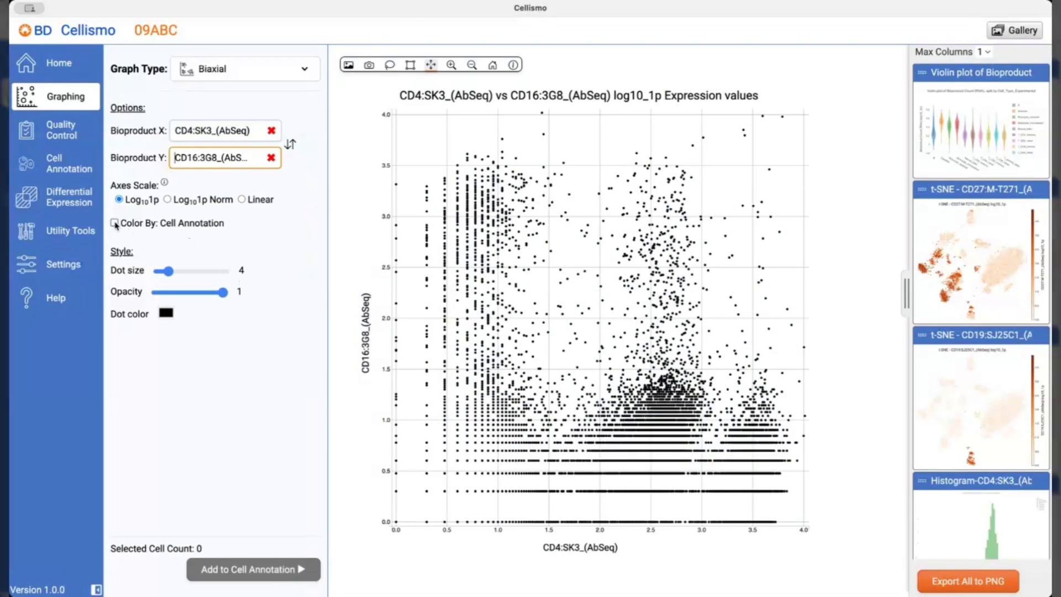
left_click(348, 65)
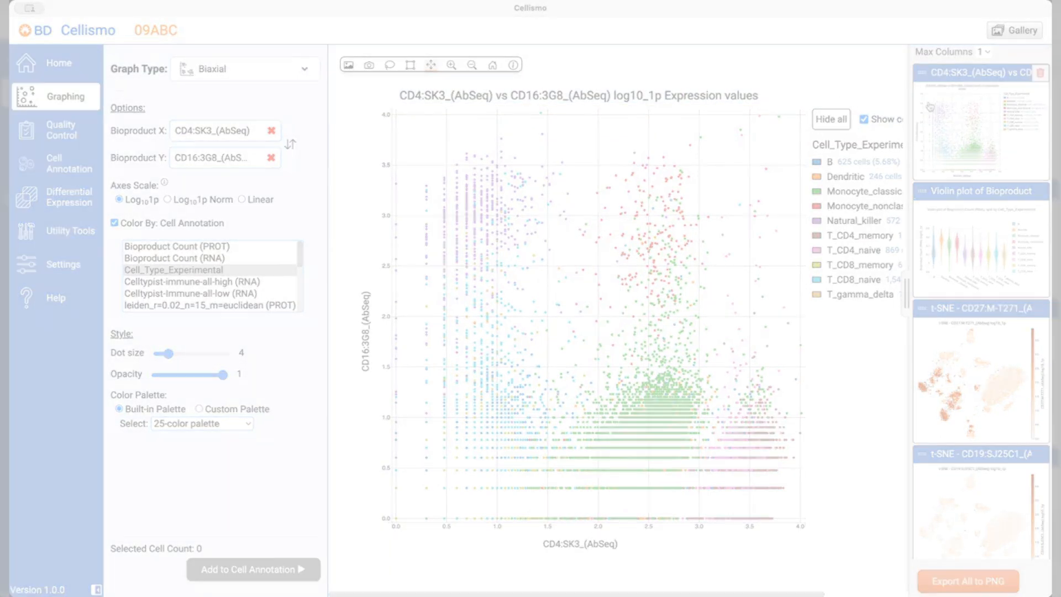